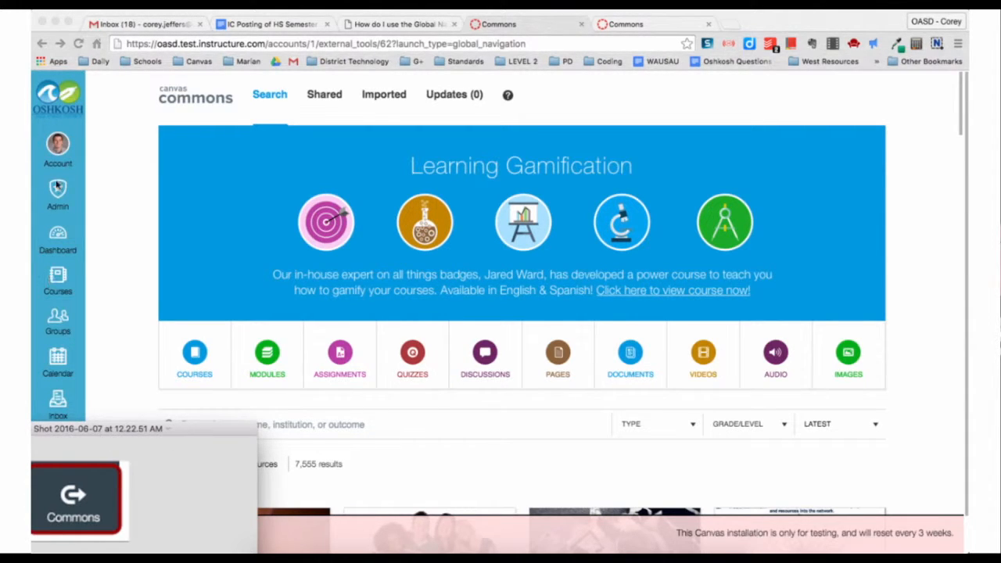
- Move the screenshot preview onto the page and close it to reveal the Commons search page
mouse_move(67, 431)
mouse_down()
mouse_move(177, 412)
mouse_move(194, 368)
mouse_move(58, 442)
mouse_move(58, 429)
mouse_up()
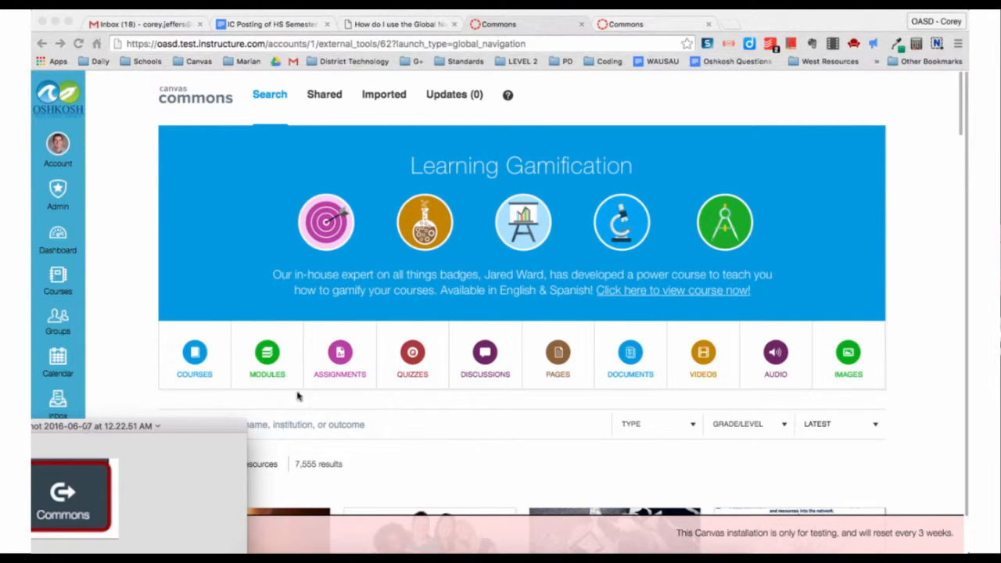
drag(172, 428, 493, 345)
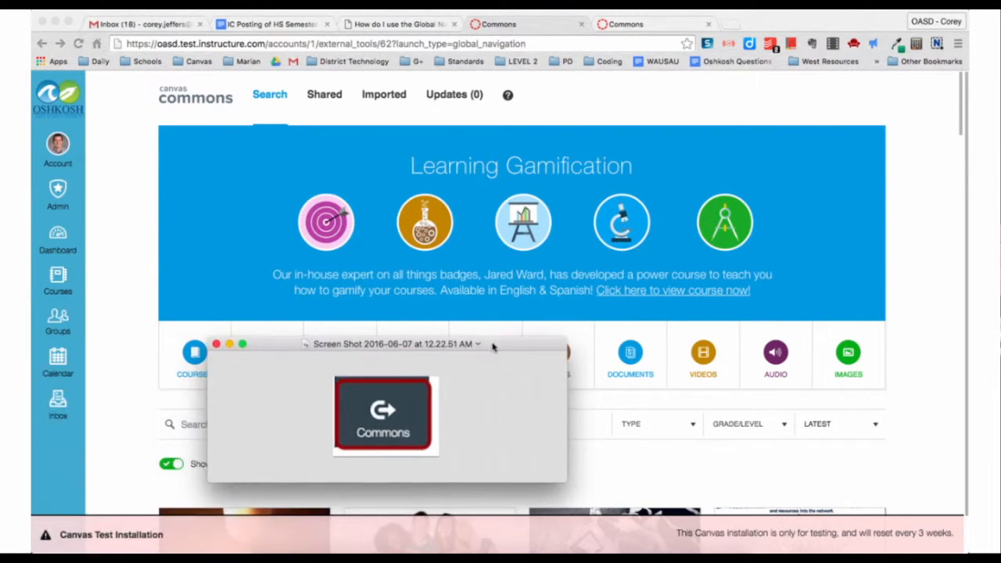
click(217, 345)
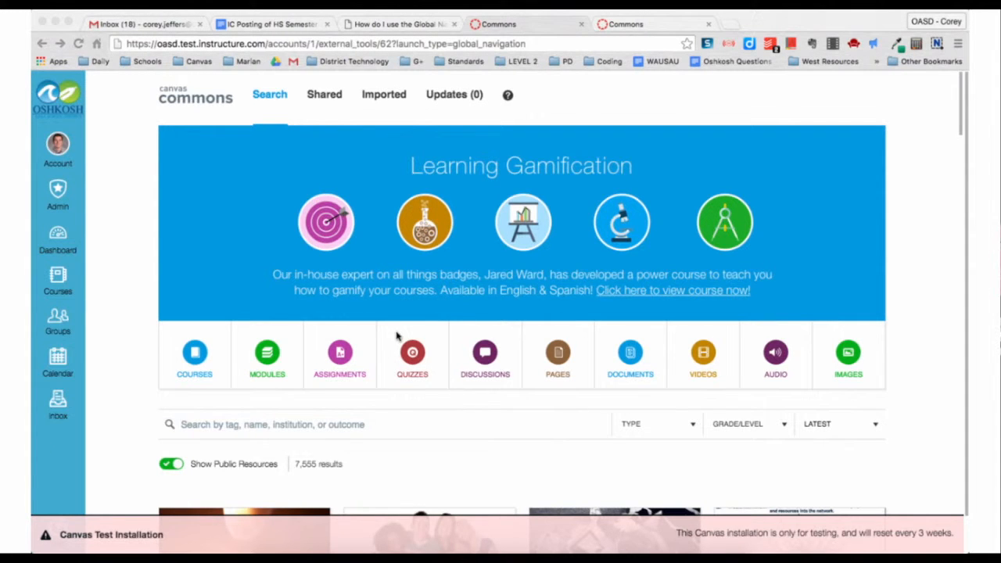
scroll(398, 336, down, 5)
scroll(397, 340, up, 5)
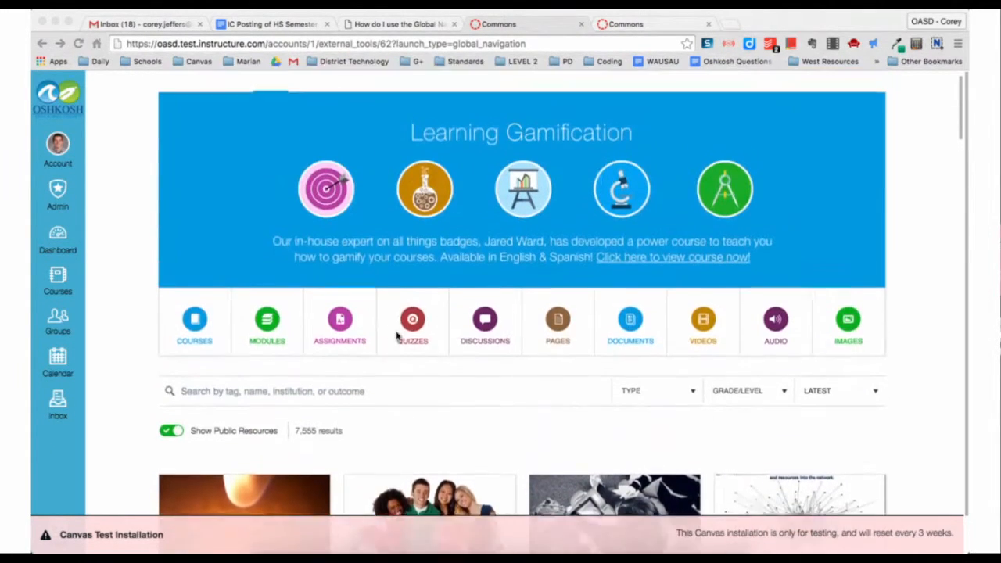
click(184, 537)
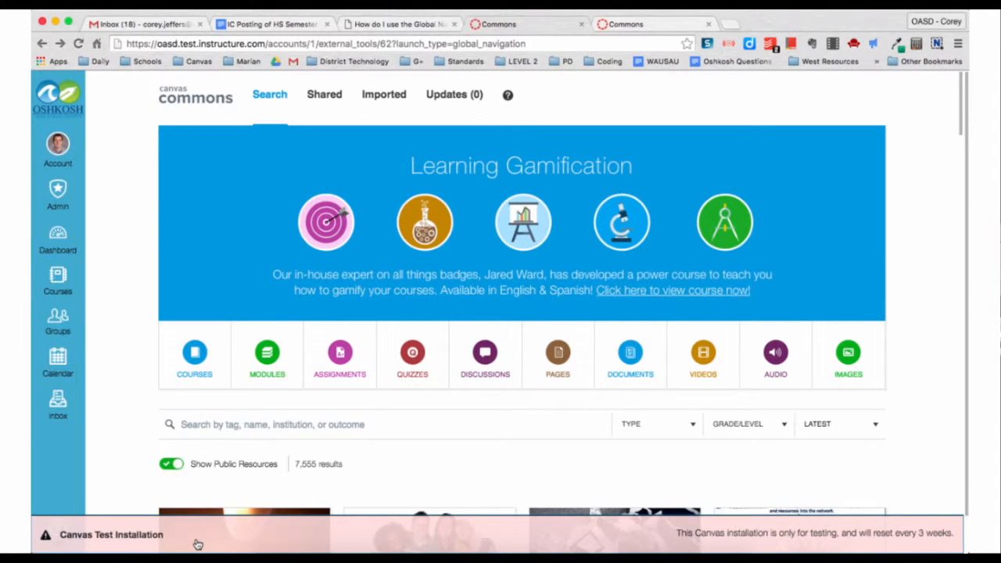
scroll(132, 395, down, 1)
scroll(131, 395, down, 5)
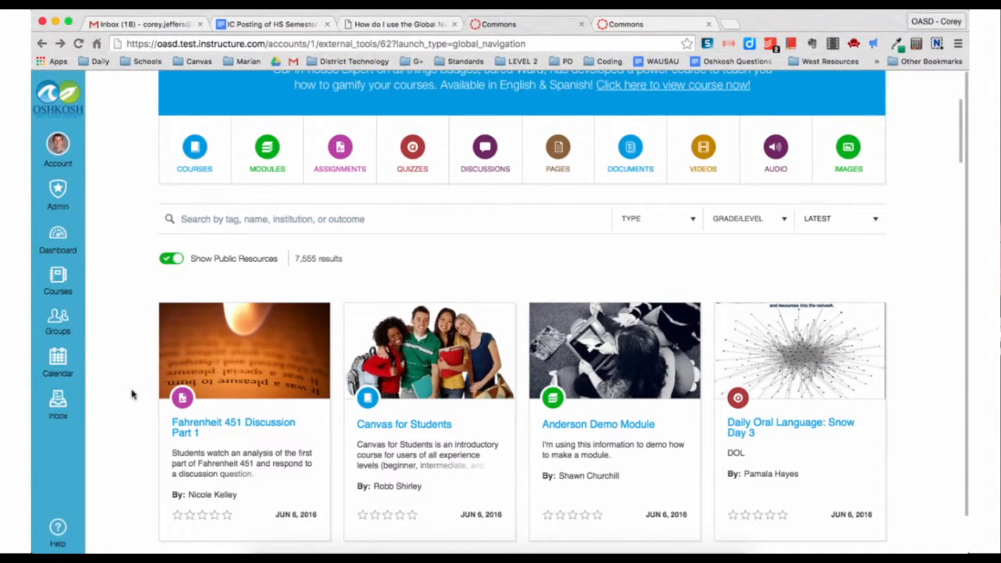
scroll(131, 395, up, 4)
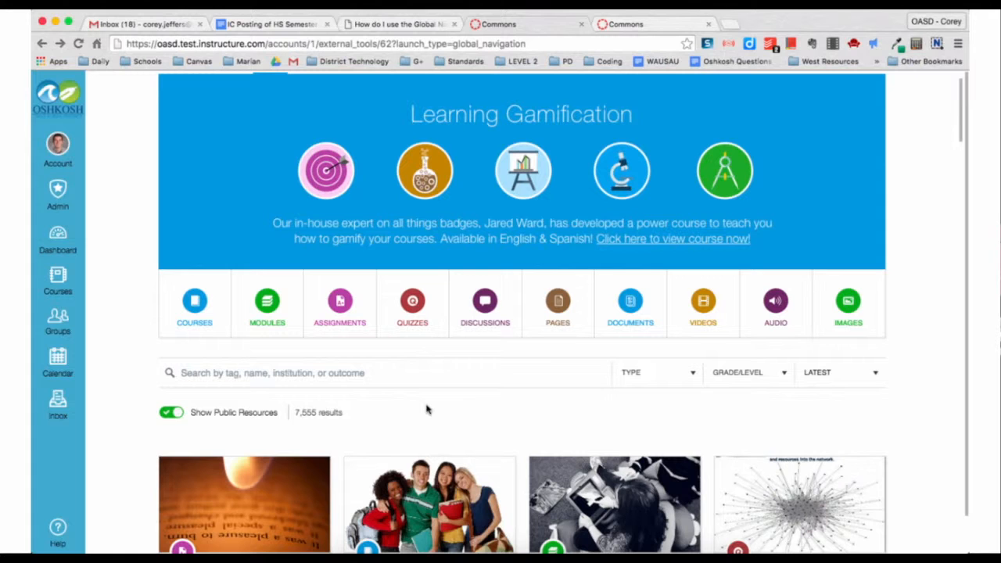
scroll(427, 409, up, 1)
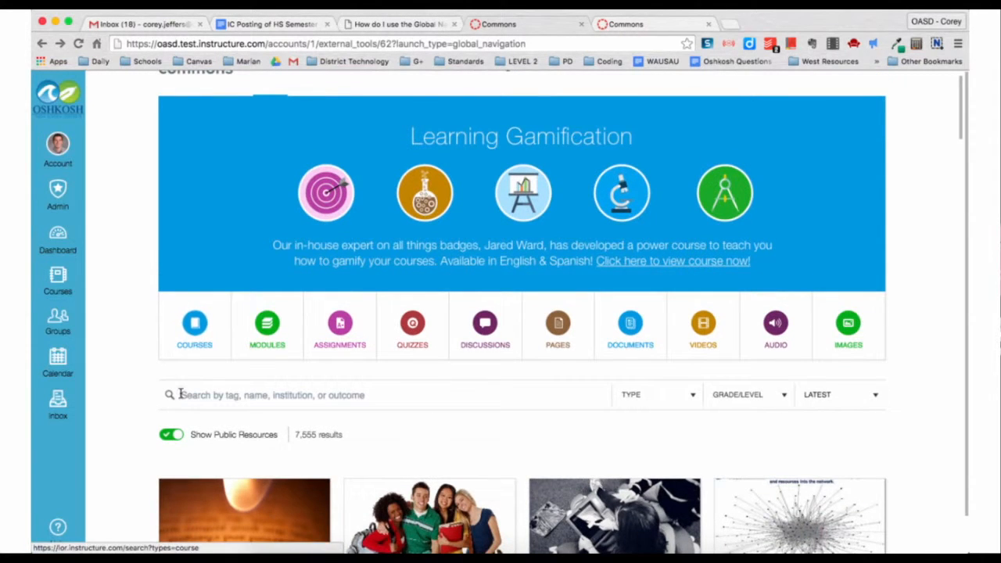
scroll(361, 427, down, 5)
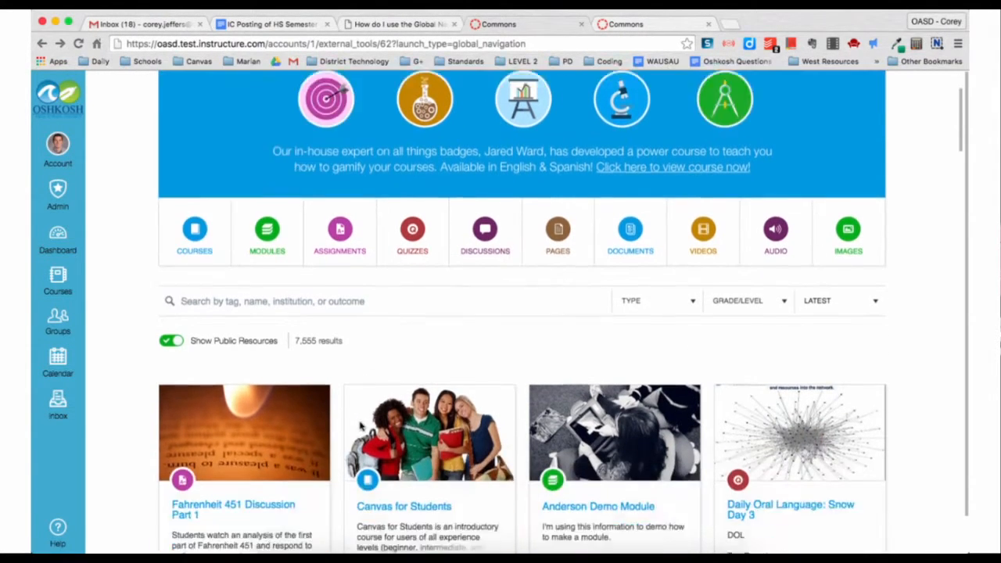
scroll(361, 426, up, 5)
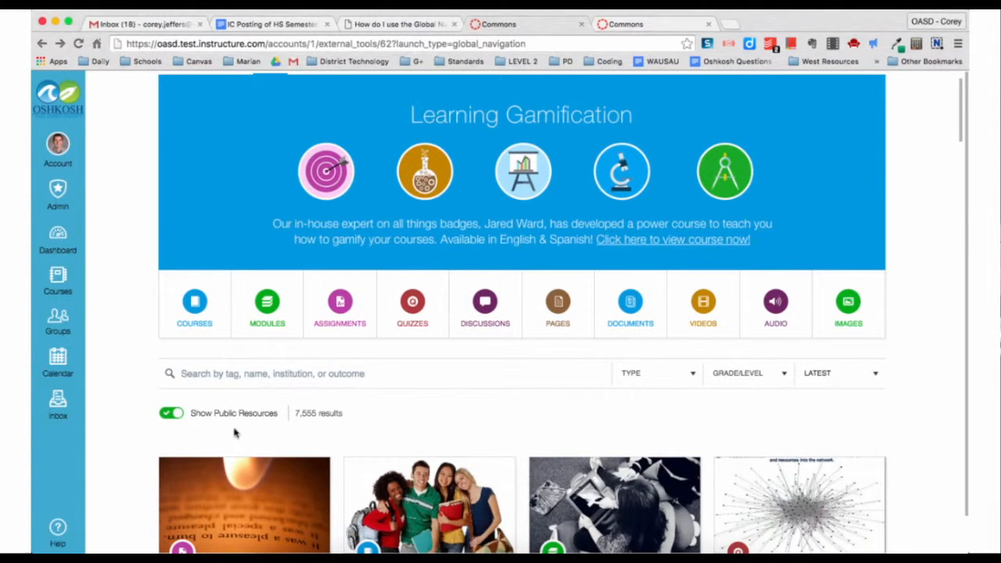
- Switch off Show Public Resources, leaving 64 district-shared results to browse
click(174, 414)
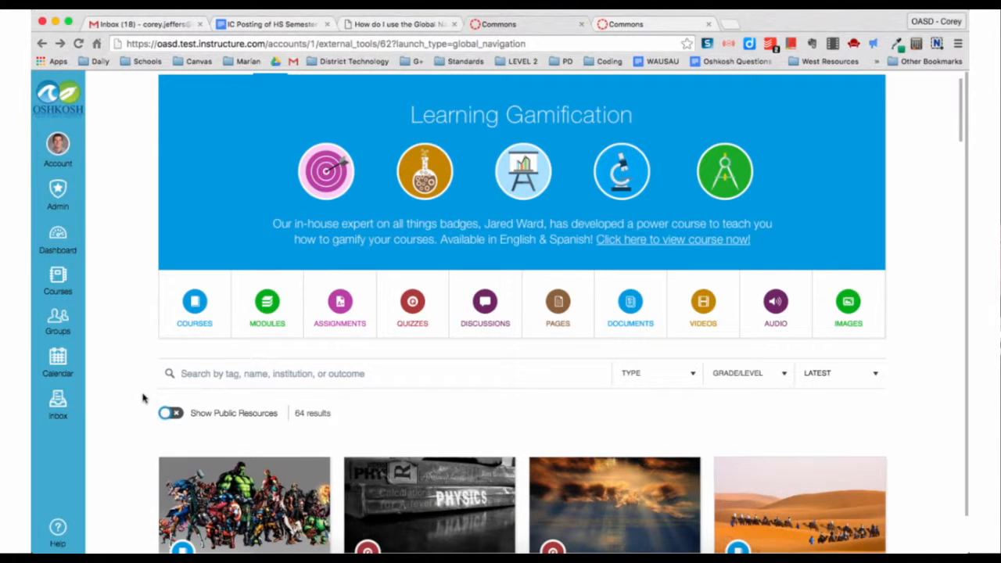
scroll(141, 395, down, 5)
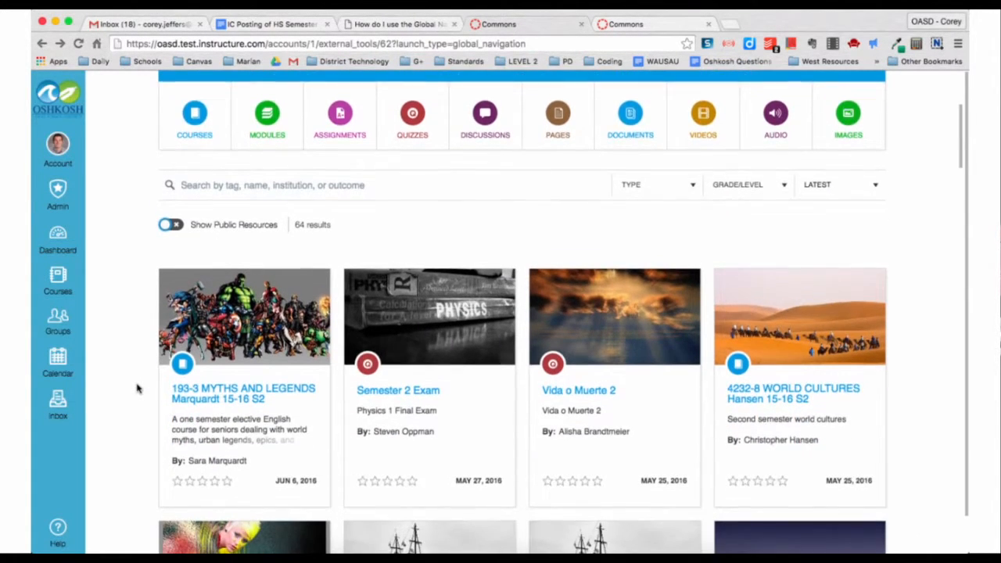
scroll(137, 389, down, 2)
scroll(137, 389, down, 2)
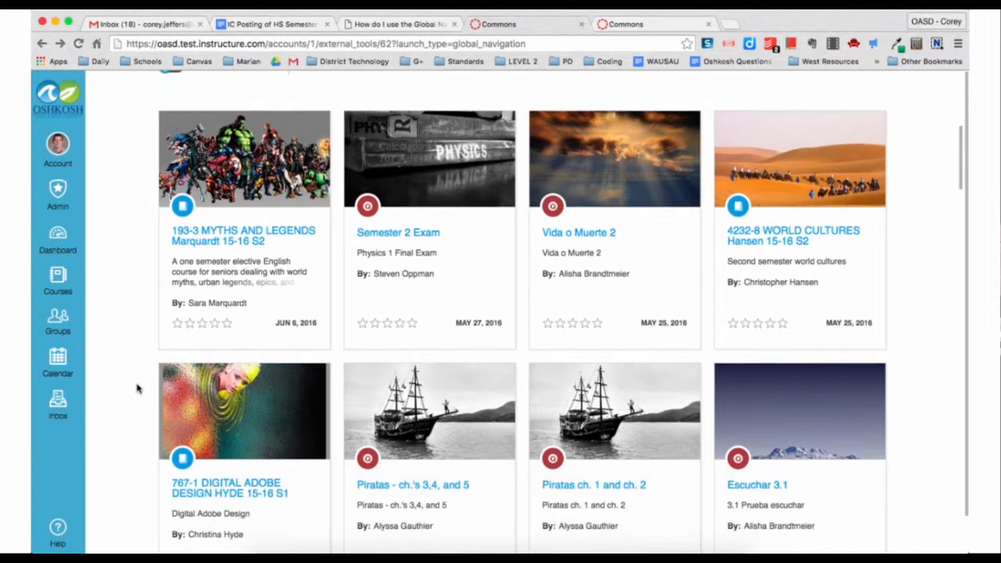
scroll(137, 389, up, 6)
scroll(137, 389, up, 4)
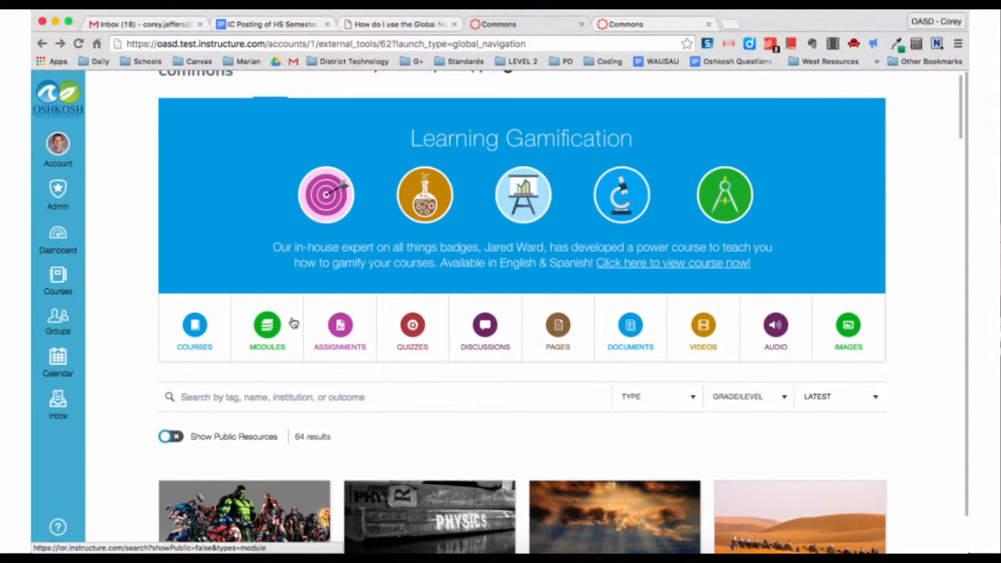
click(560, 323)
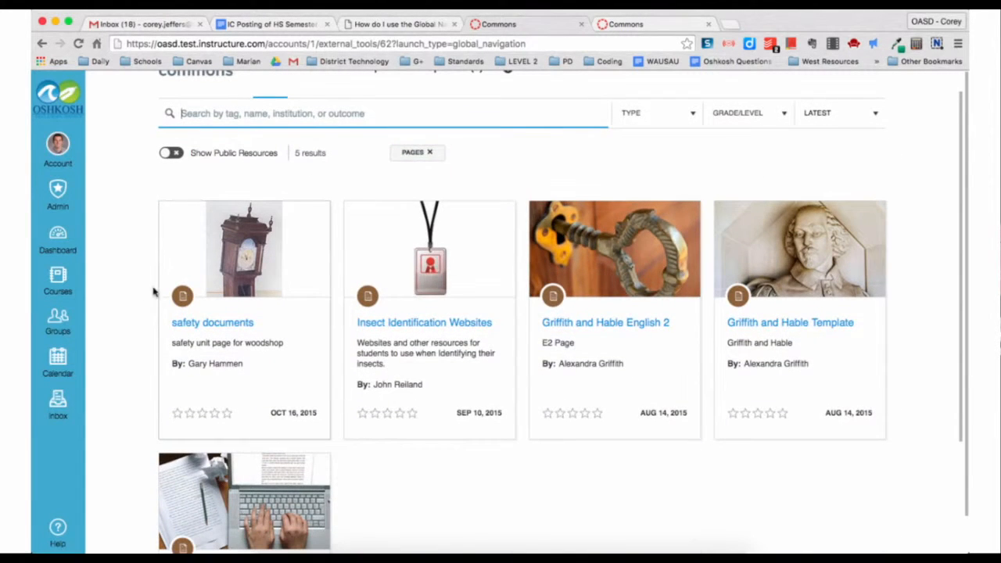
scroll(130, 273, up, 1)
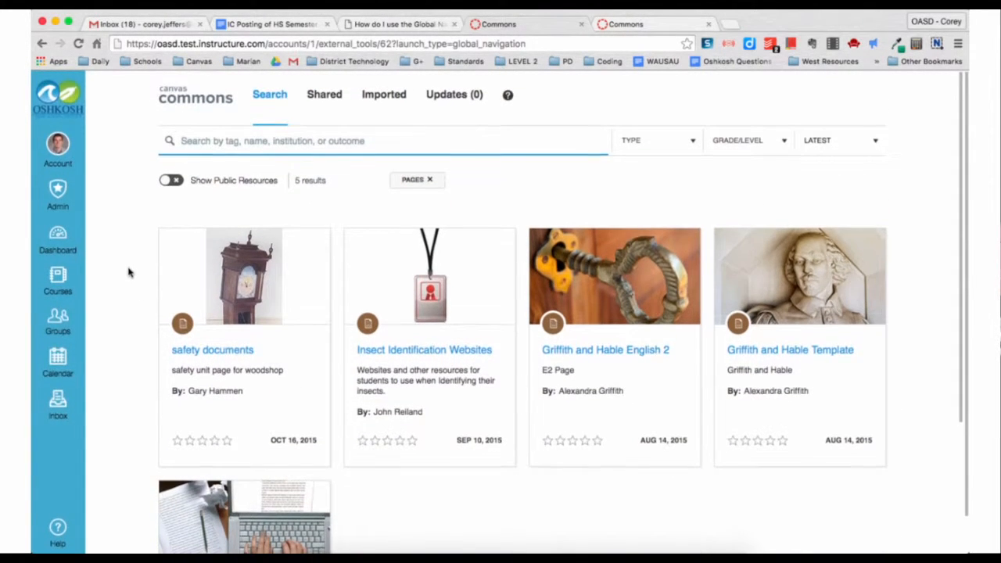
scroll(157, 303, down, 5)
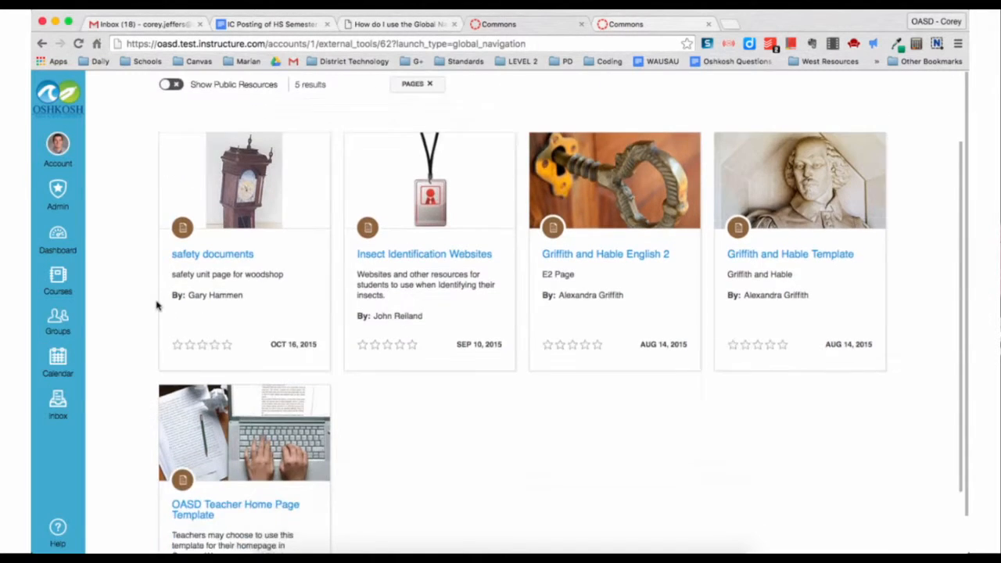
scroll(156, 303, up, 5)
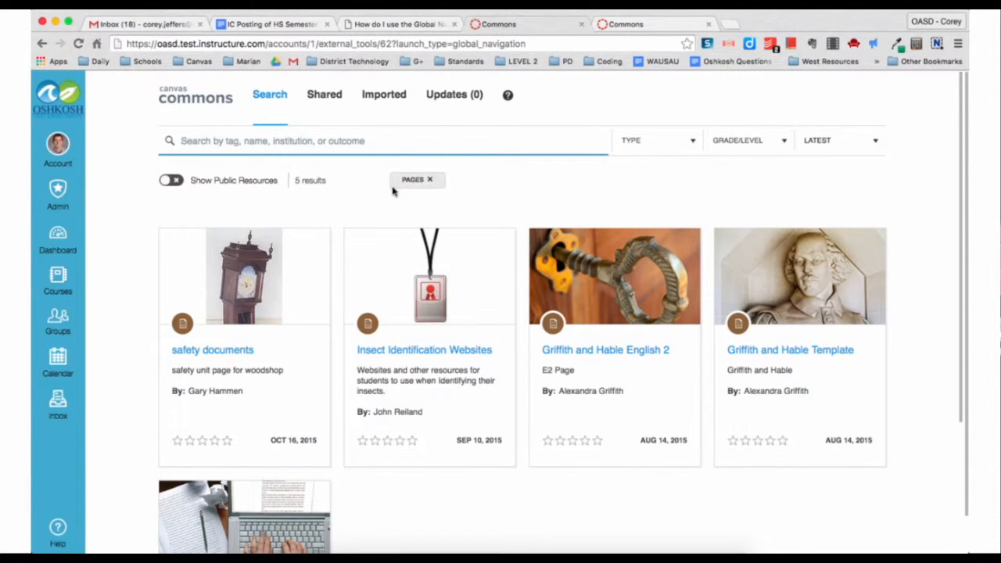
click(431, 181)
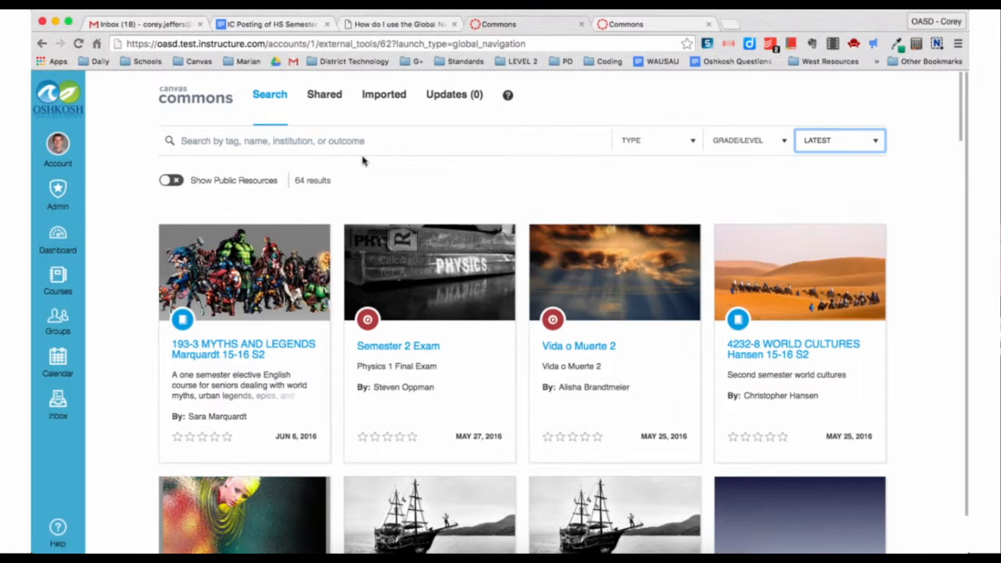
- Search Commons for 'teacher home page', narrowing the list to 7 results
click(320, 141)
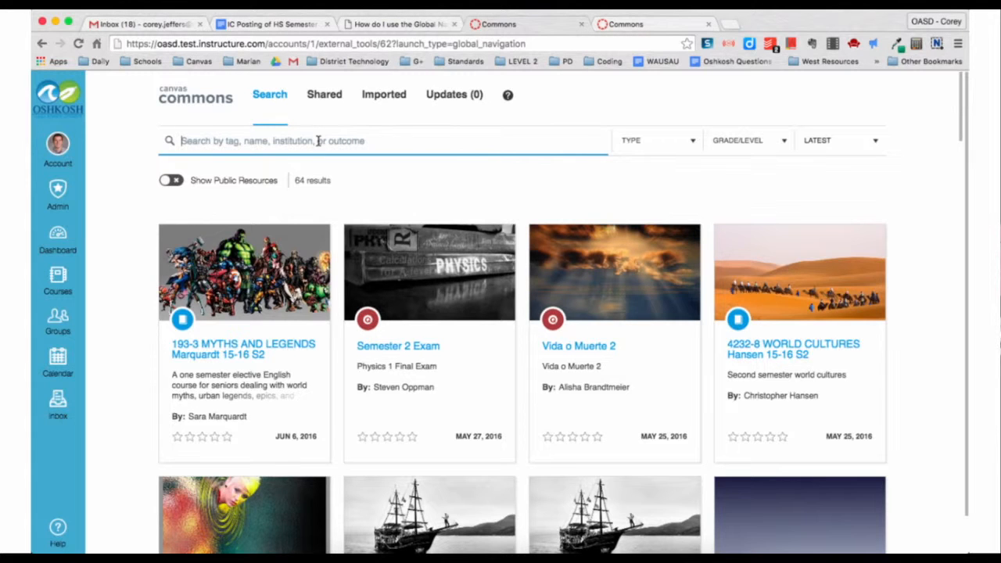
text(teacher home page)
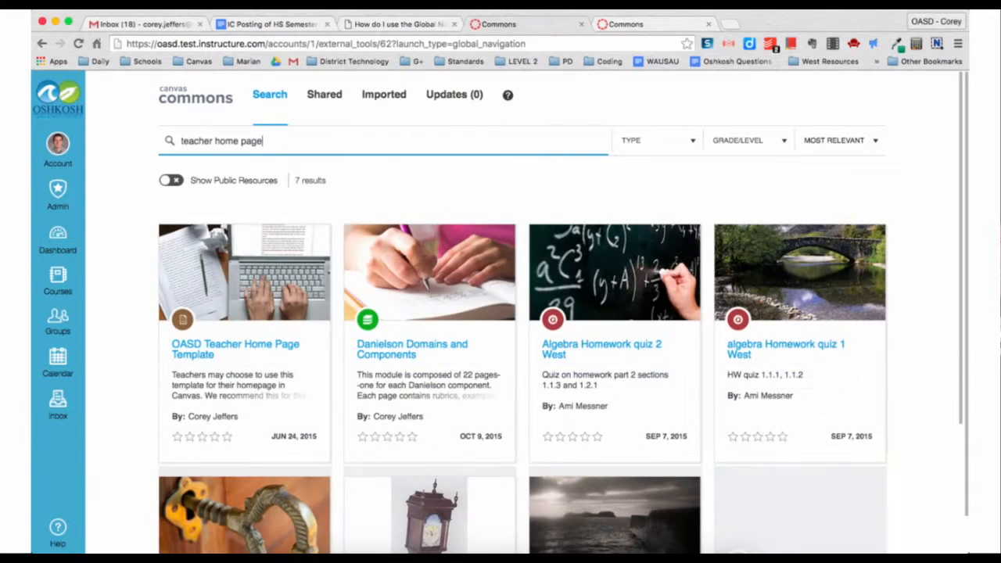
scroll(112, 282, down, 3)
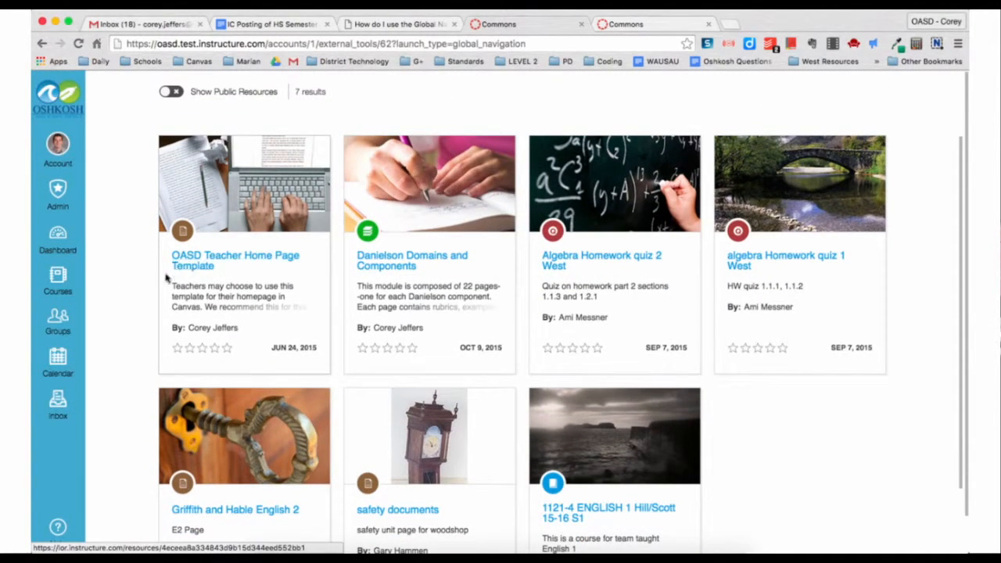
click(215, 260)
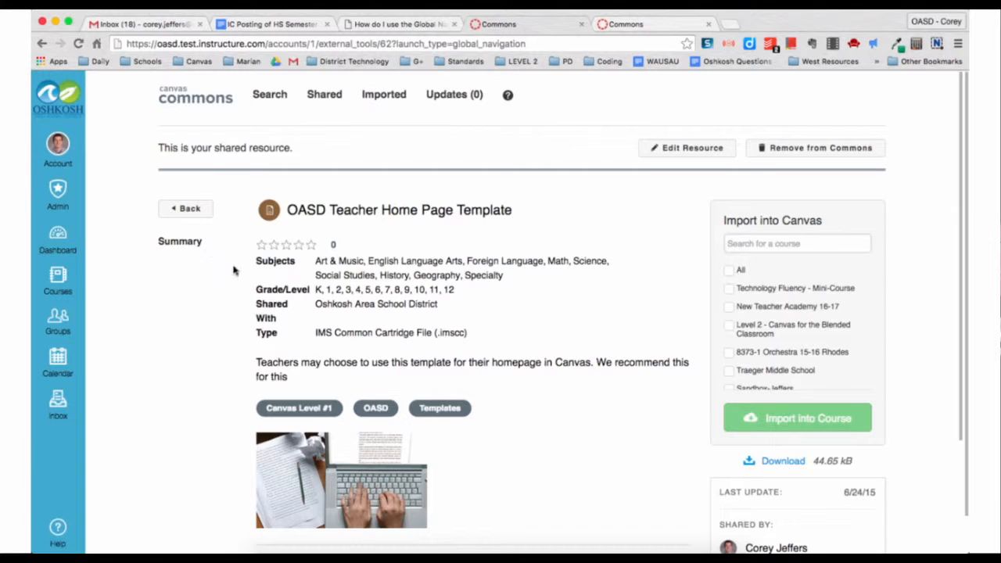
scroll(232, 269, down, 1)
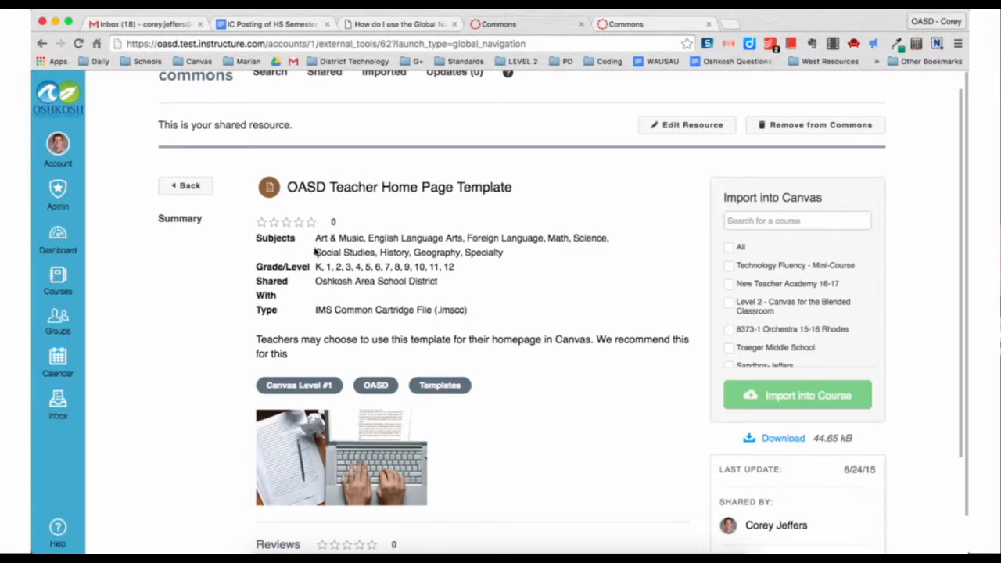
drag(315, 238, 523, 258)
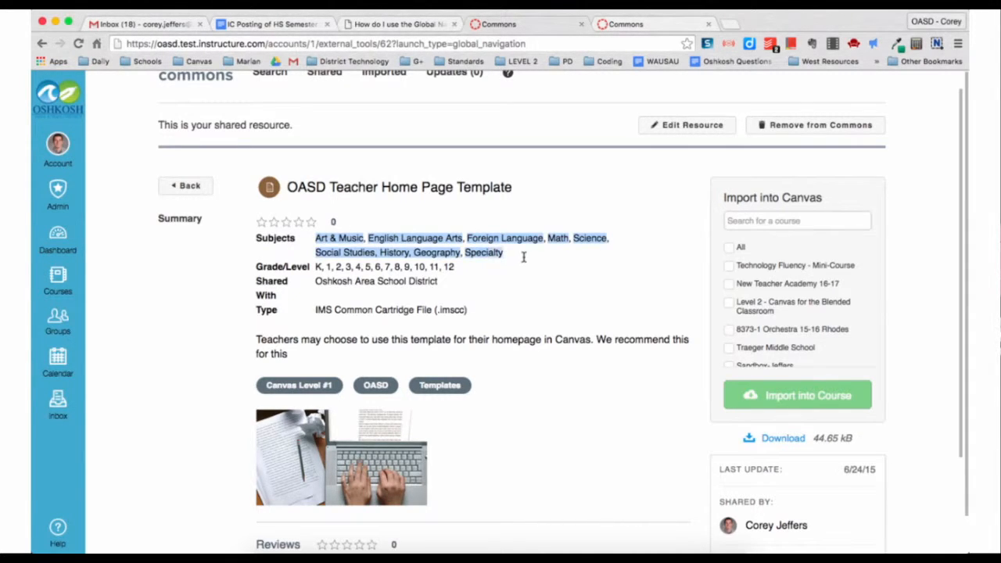
click(287, 268)
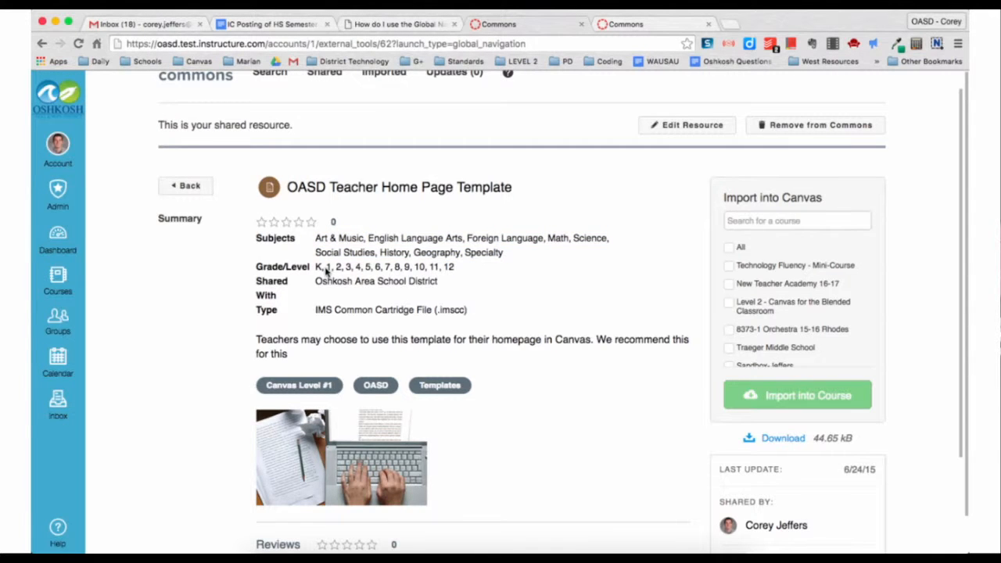
drag(315, 281, 453, 284)
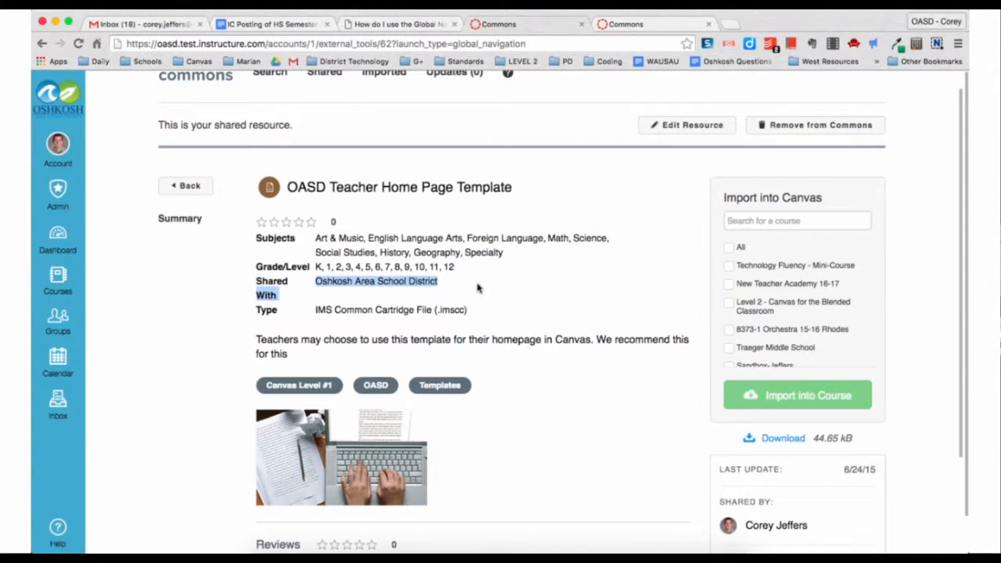
click(540, 287)
scroll(617, 274, down, 3)
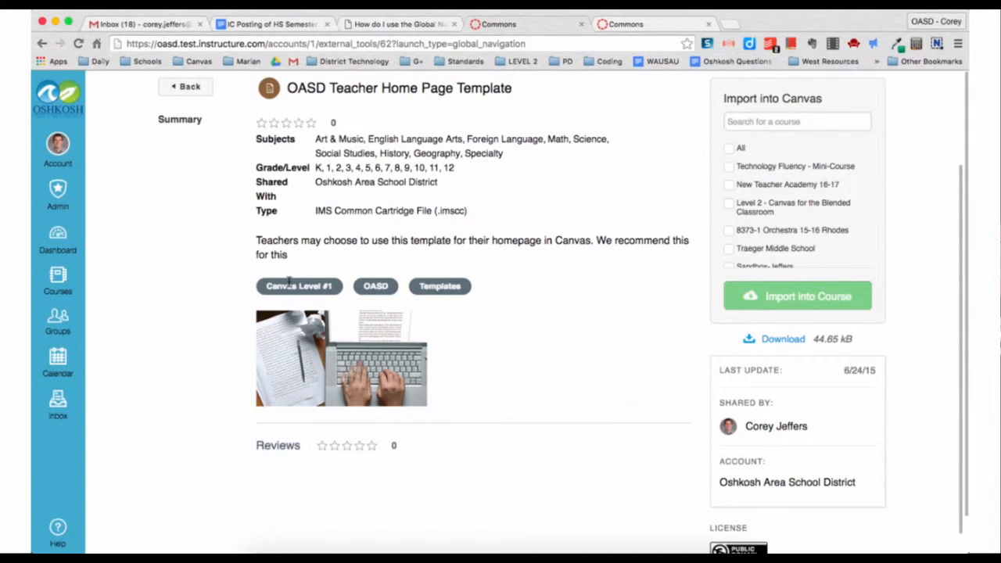
scroll(501, 281, up, 3)
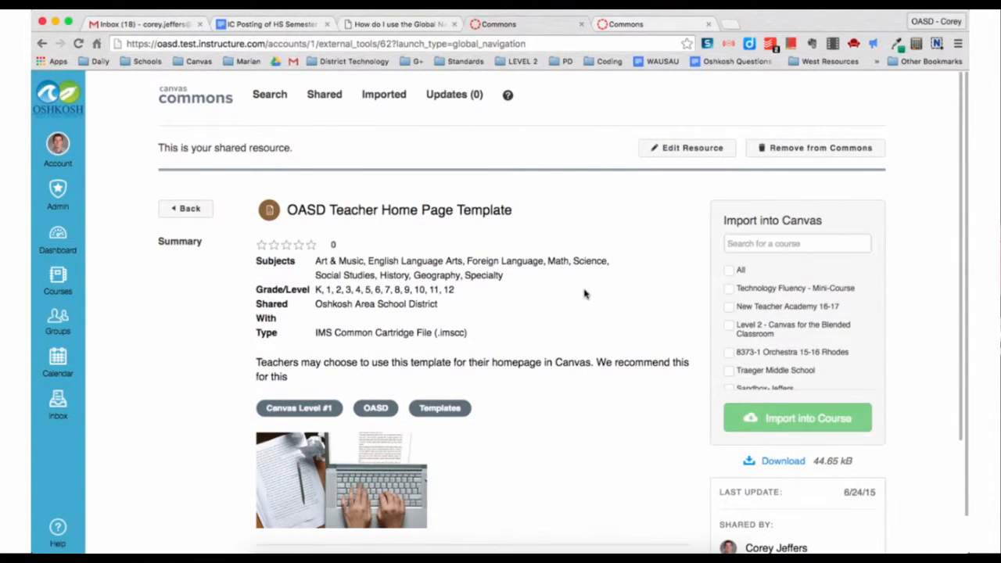
scroll(586, 294, down, 1)
scroll(615, 319, down, 1)
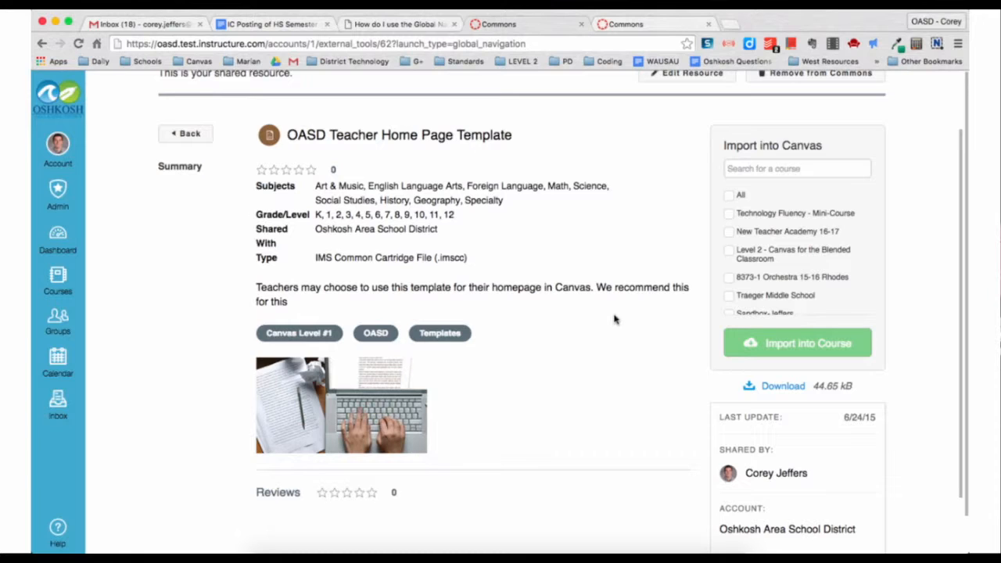
- Import the OASD Teacher Home Page Template into the sandbox course found by searching 'sand'
click(762, 168)
scroll(764, 262, down, 5)
scroll(765, 262, up, 6)
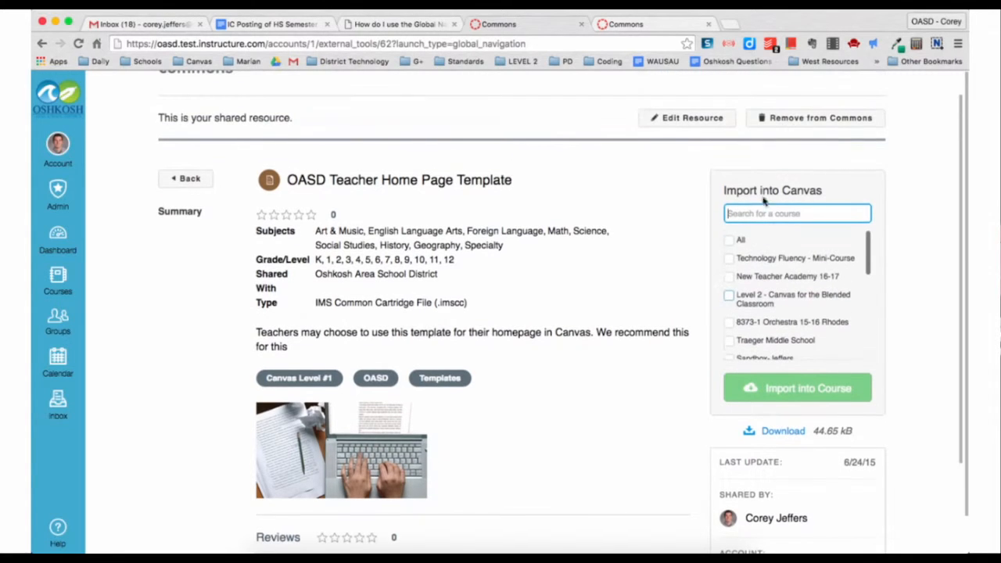
text(san)
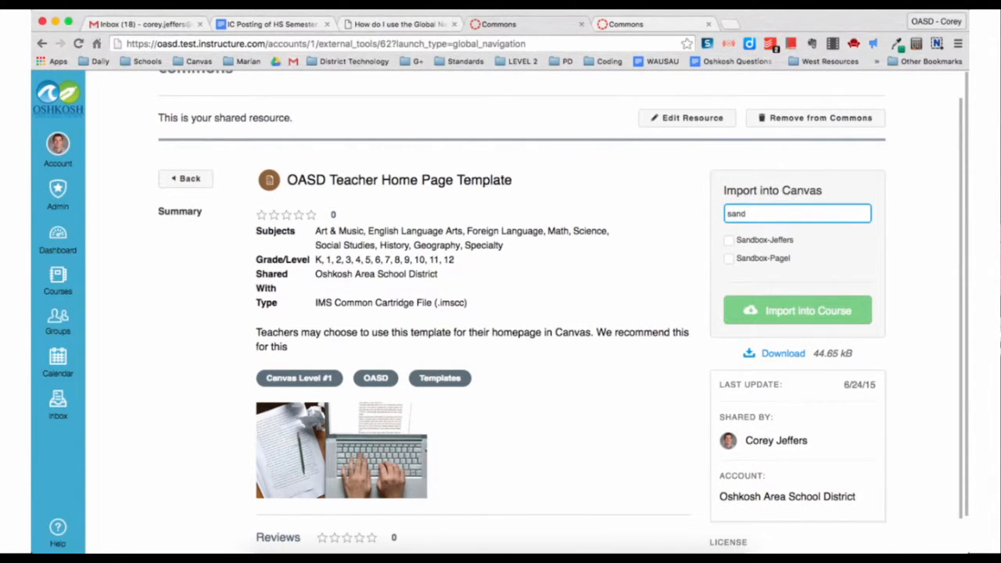
text(d)
click(729, 242)
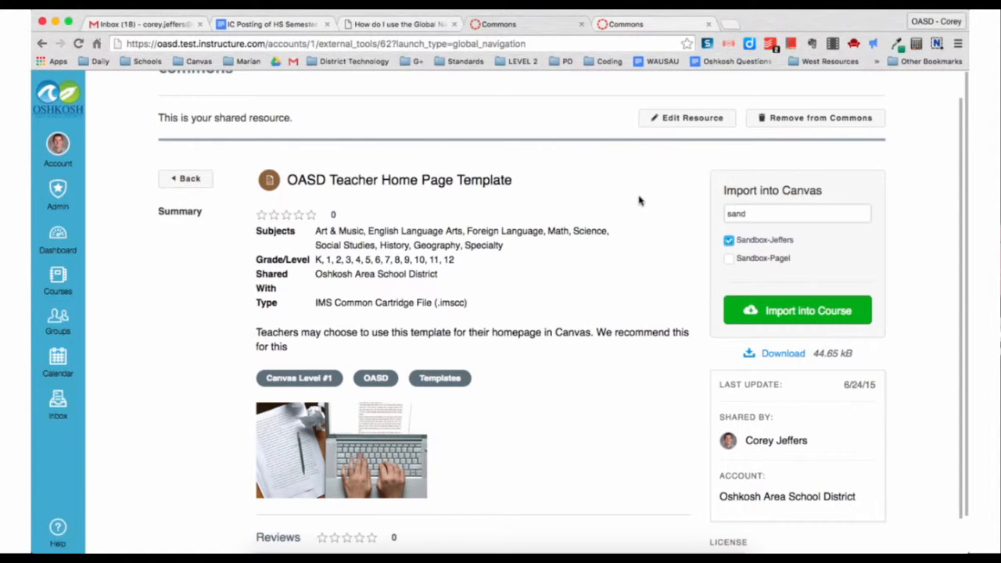
click(770, 313)
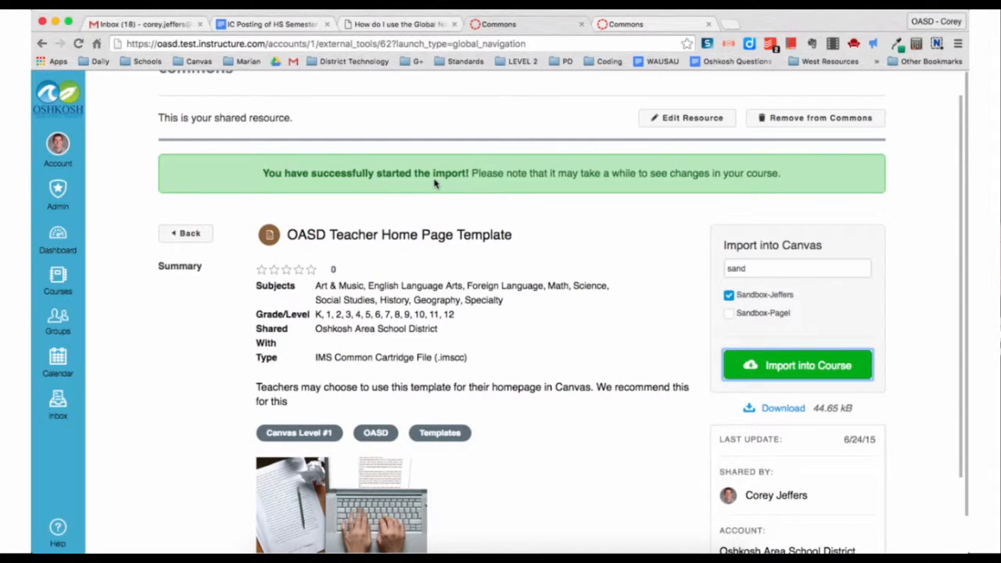
scroll(587, 294, down, 3)
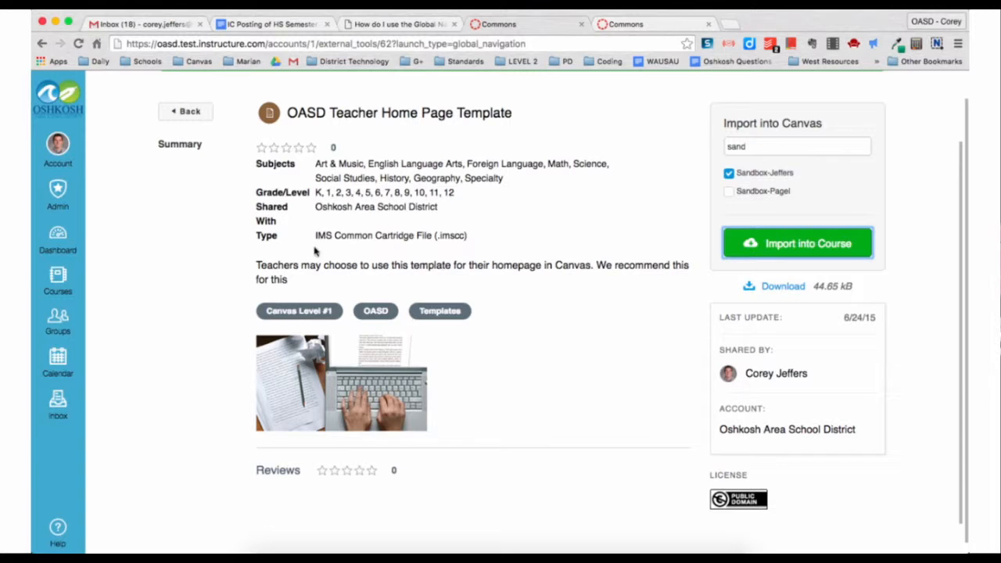
click(60, 280)
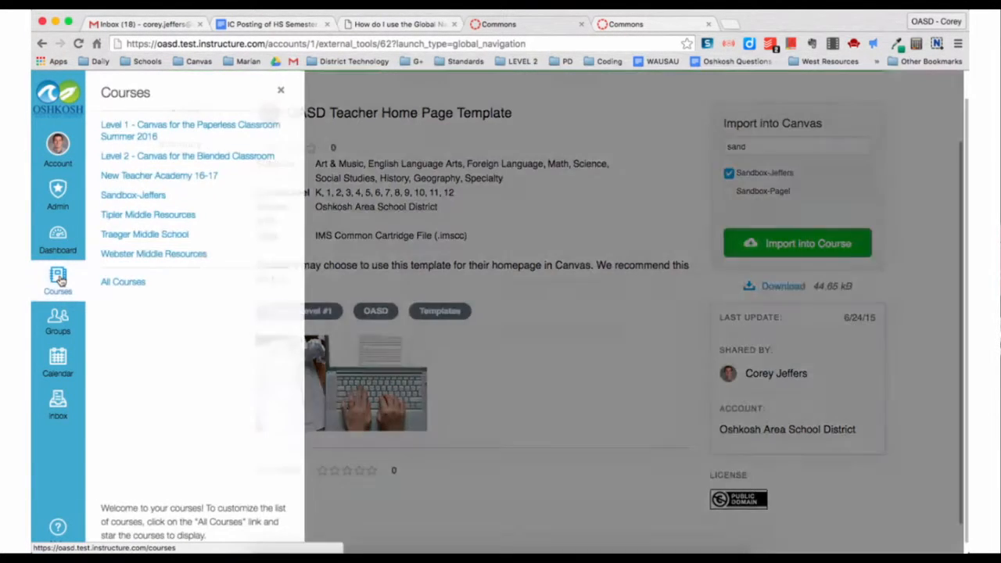
- Open the sandbox course's Pages list and find 'teacher home' on it with Cmd+F
click(129, 197)
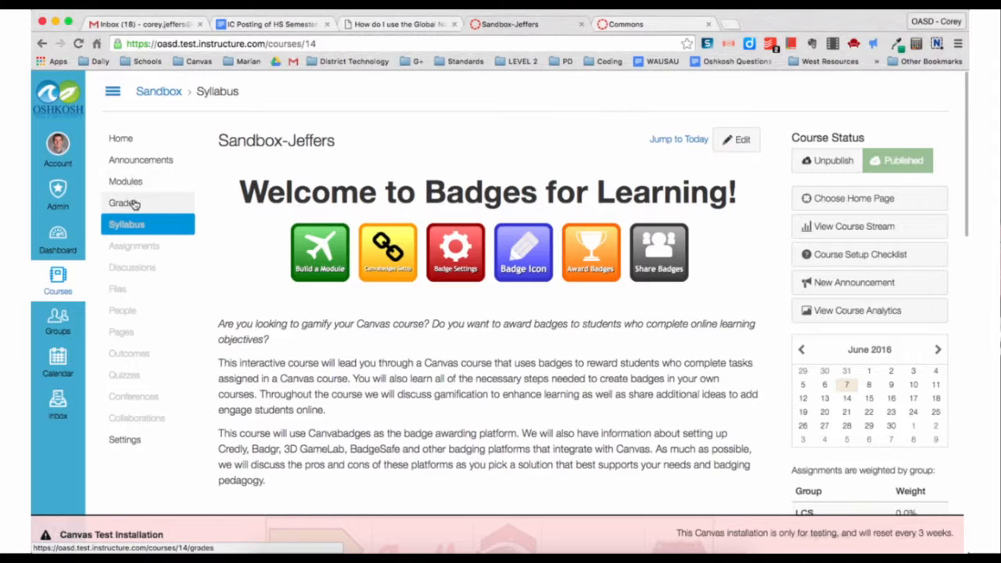
click(134, 337)
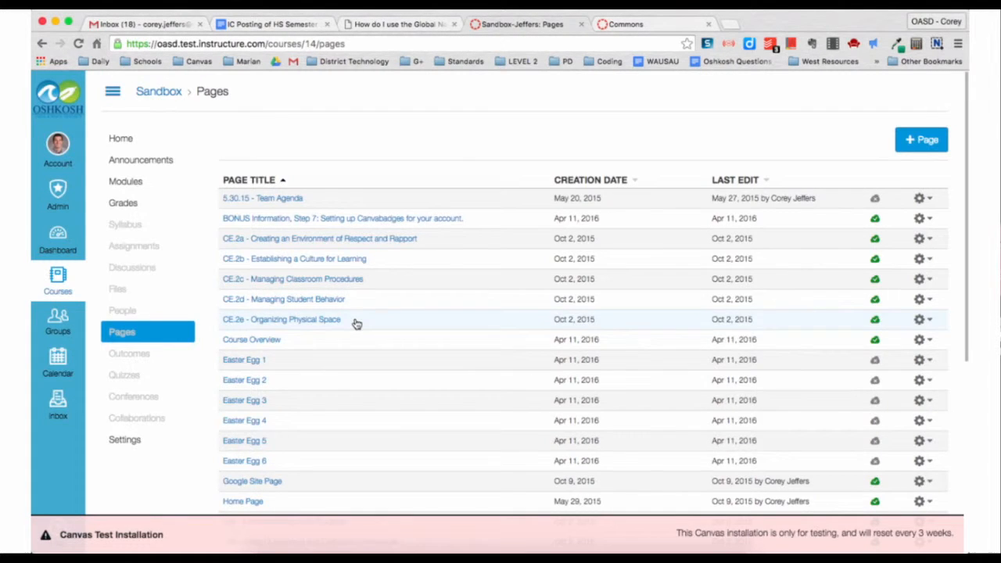
scroll(353, 324, down, 5)
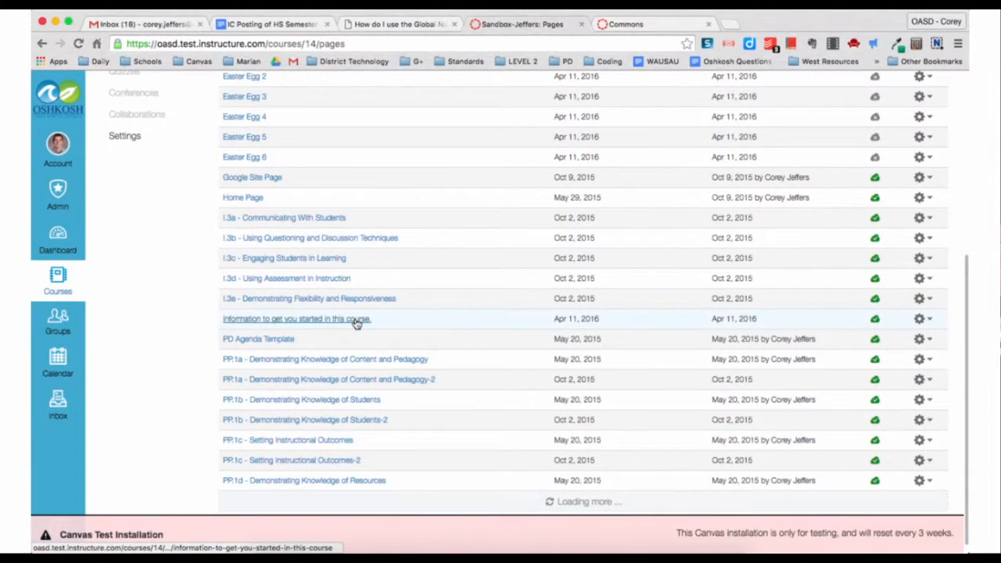
scroll(356, 323, up, 5)
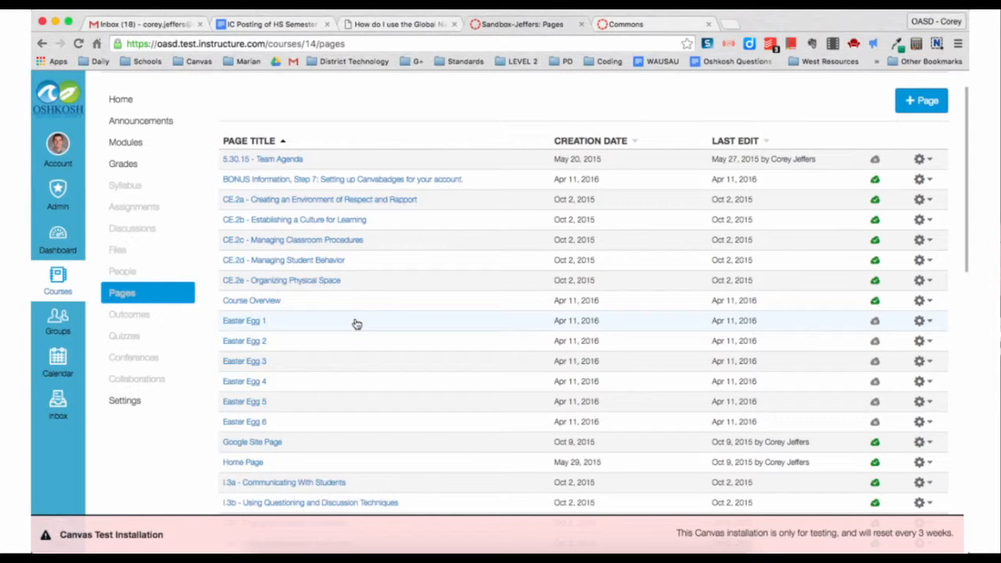
key(super+f)
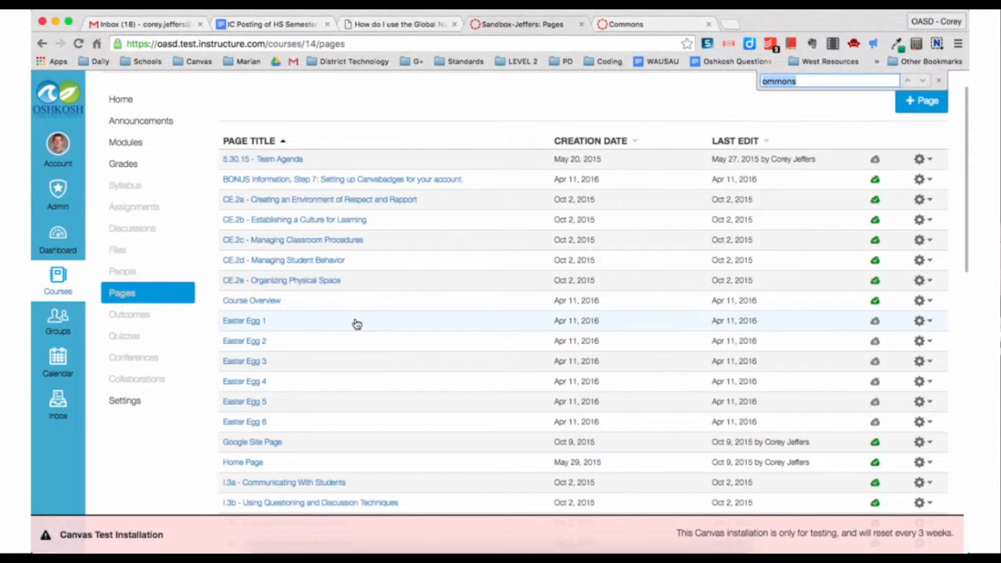
text(teacher home)
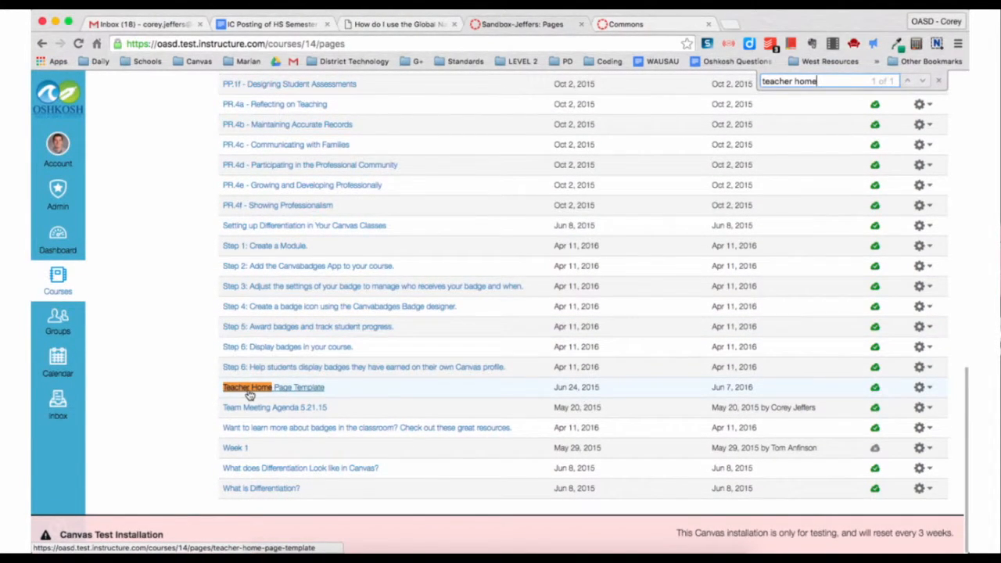
- Open the Teacher Home Page Template for editing and retitle it 'Home'
click(317, 389)
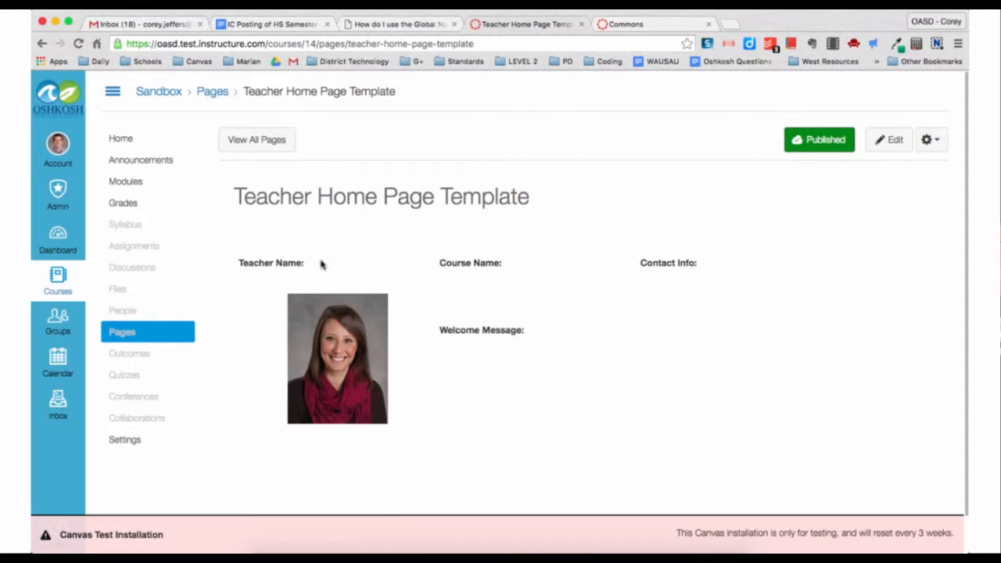
scroll(313, 238, down, 1)
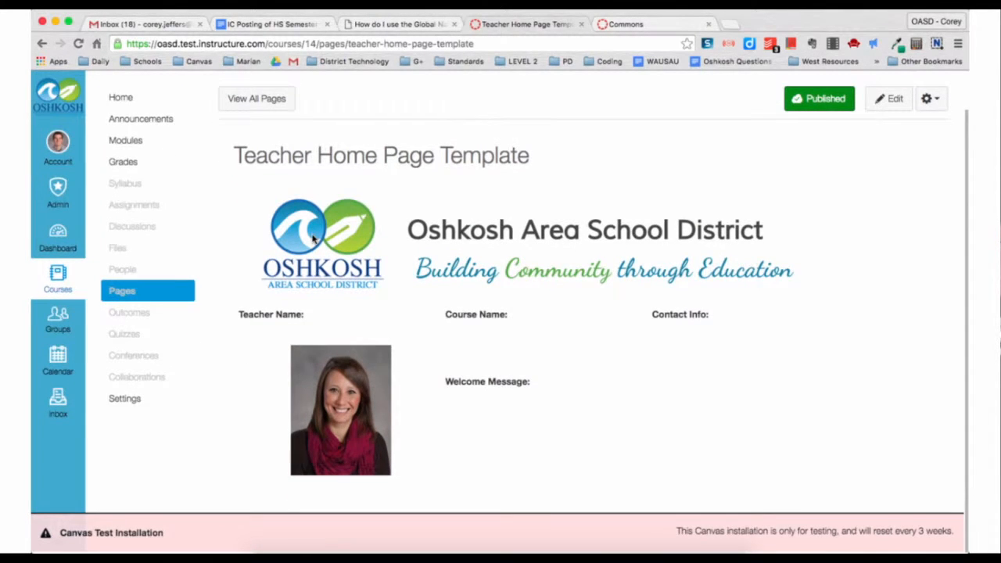
click(890, 101)
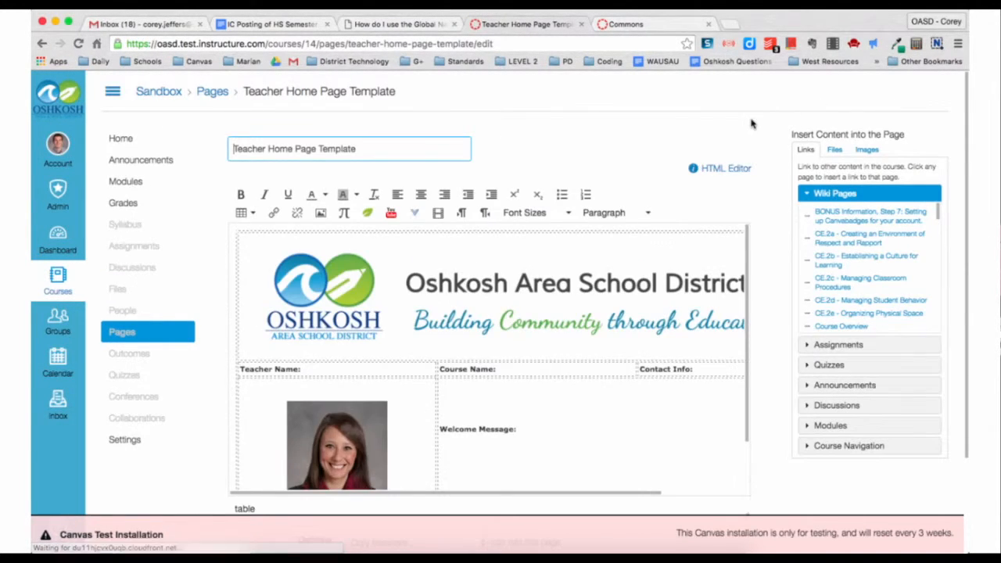
scroll(434, 235, down, 3)
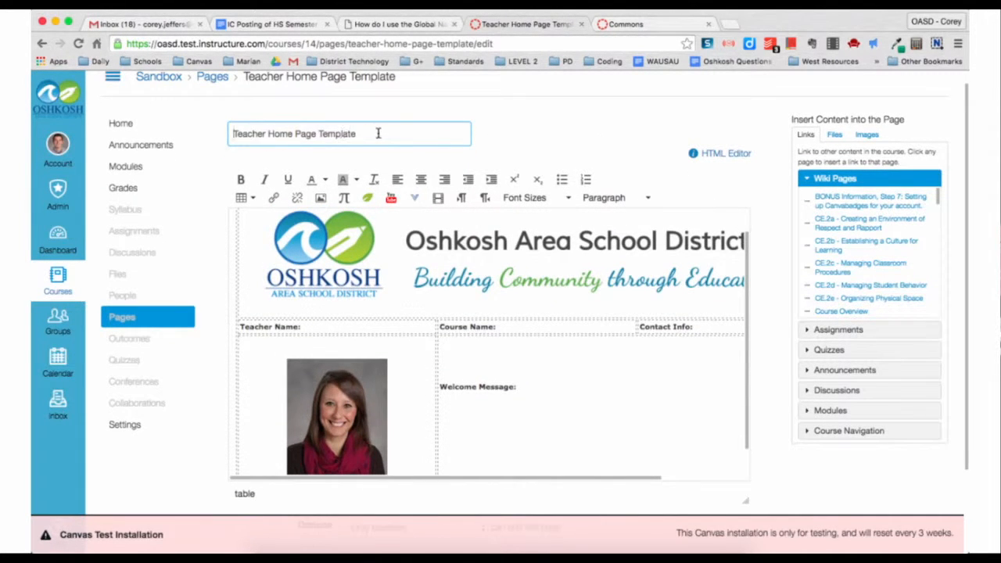
drag(378, 133, 220, 133)
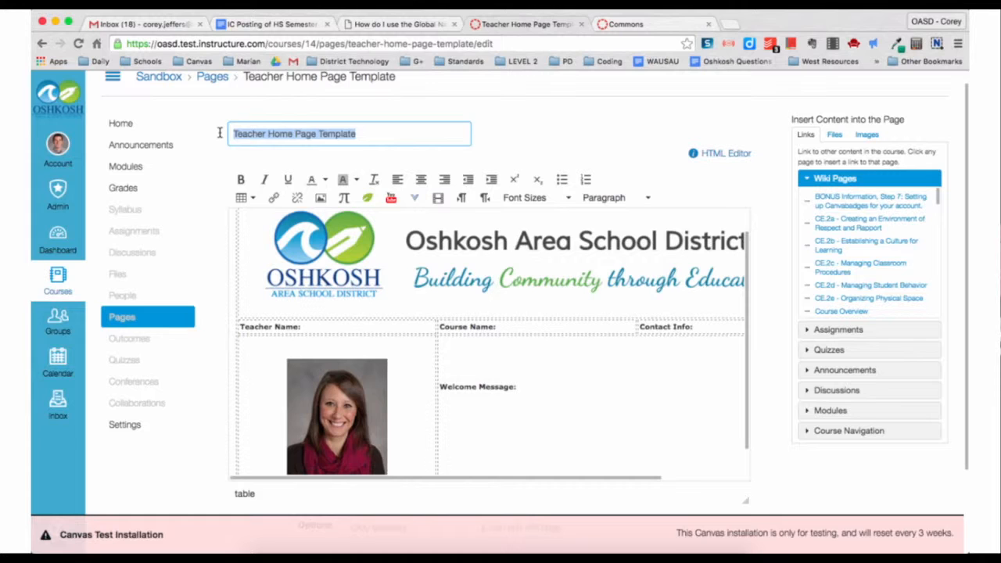
text(Home)
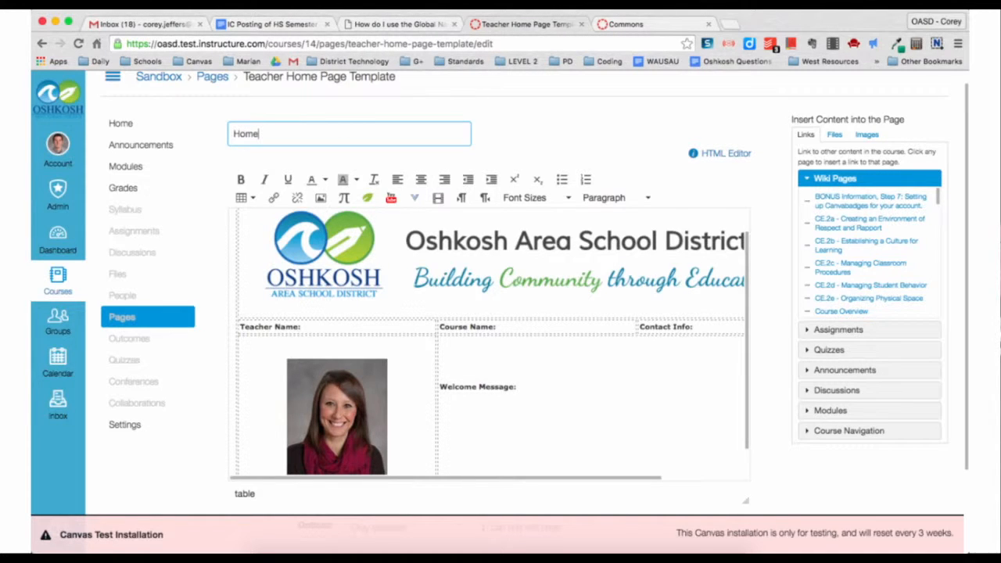
click(549, 130)
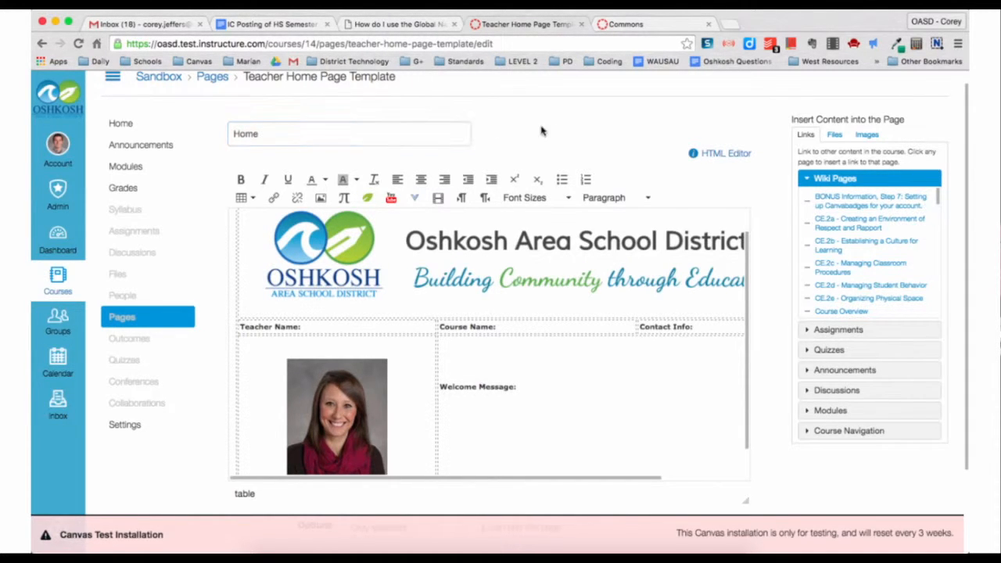
- Replace Teacher Name: with the teacher's full name, enter English as course name, delete the placeholder photo
scroll(498, 139, down, 1)
drag(304, 275, 242, 272)
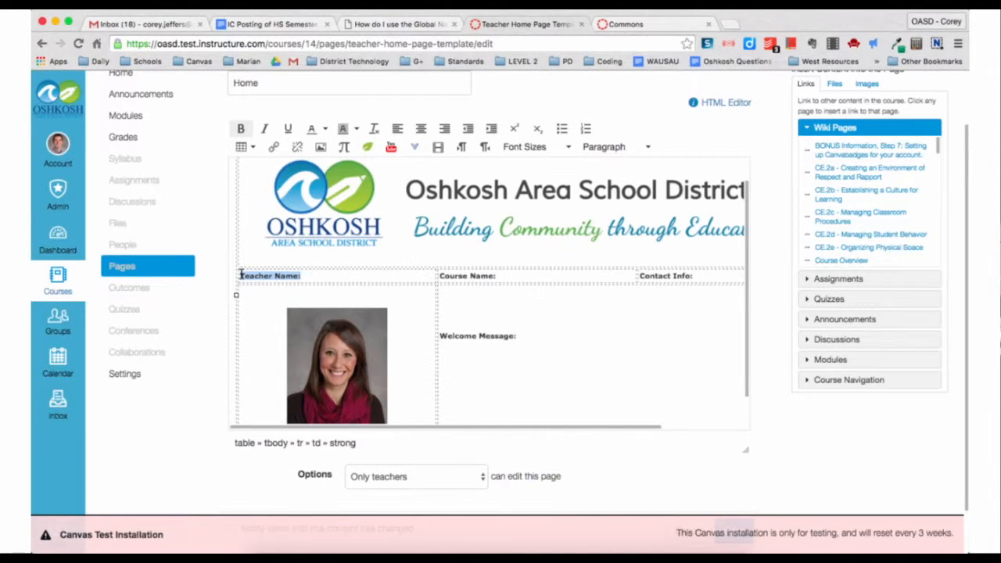
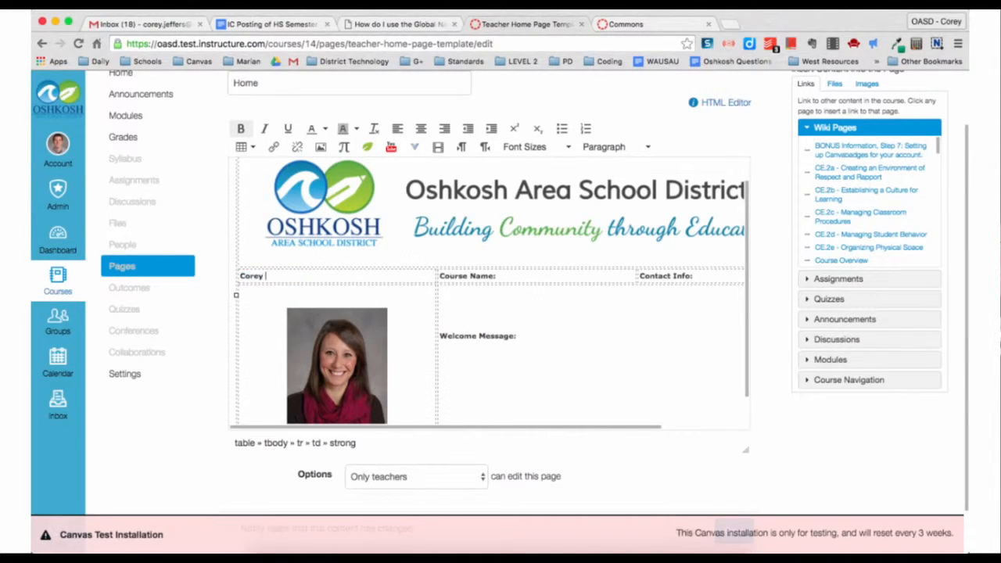
click(497, 275)
text(Engli)
scroll(470, 242, down, 2)
click(350, 283)
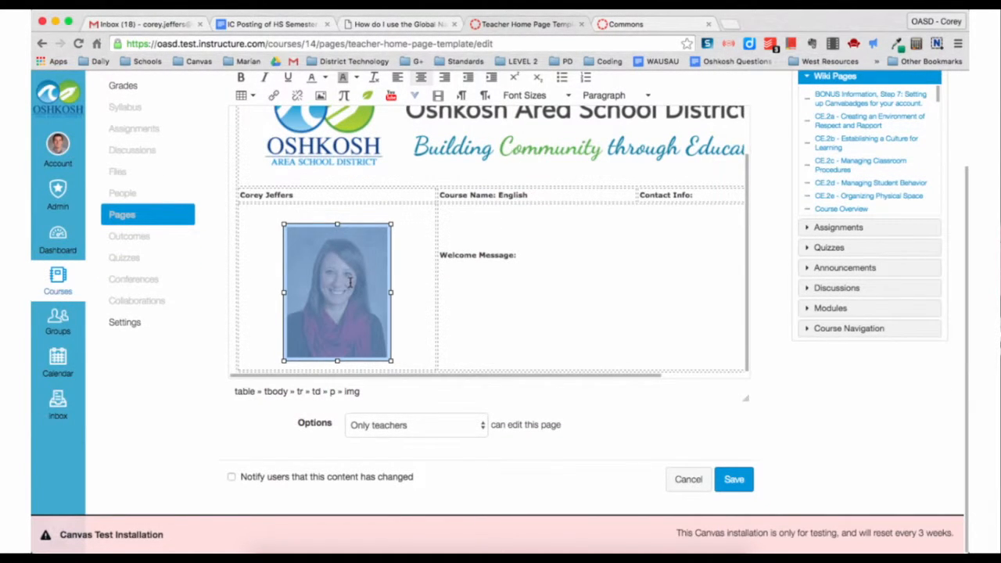
key(BackSpace)
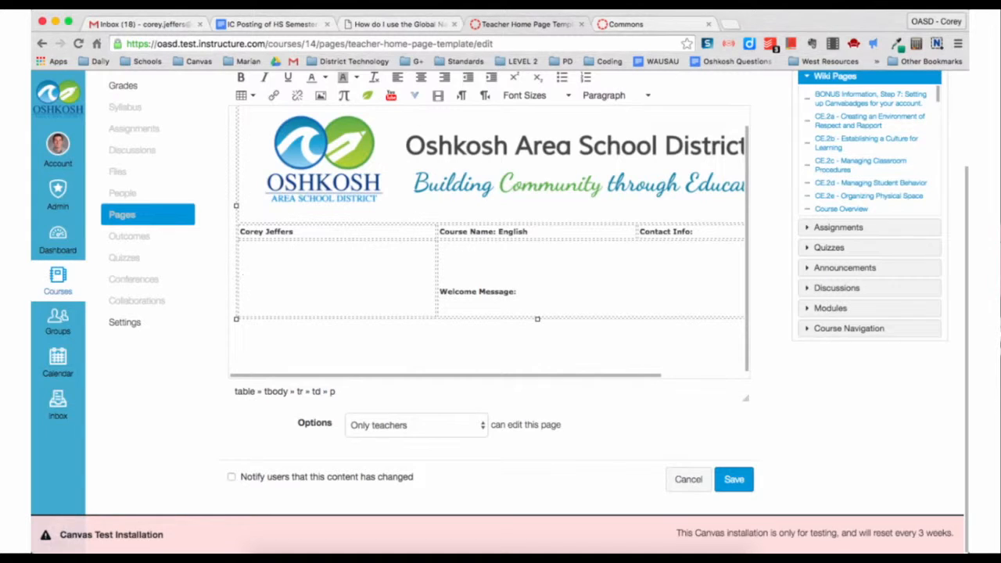
- Search sites.google.com for the teacher's name and open their own Google Site
click(632, 24)
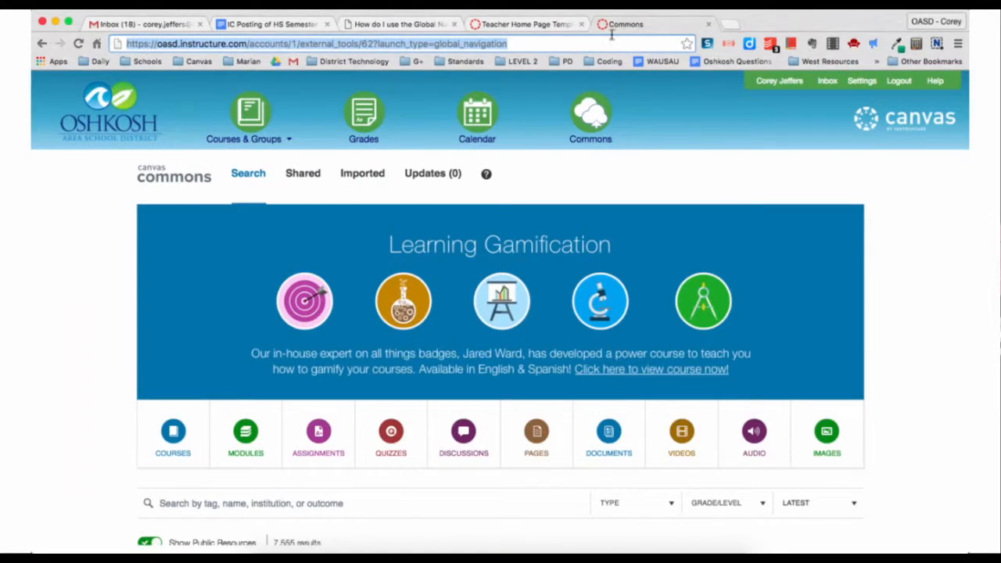
click(582, 43)
text(gs)
key(Tab)
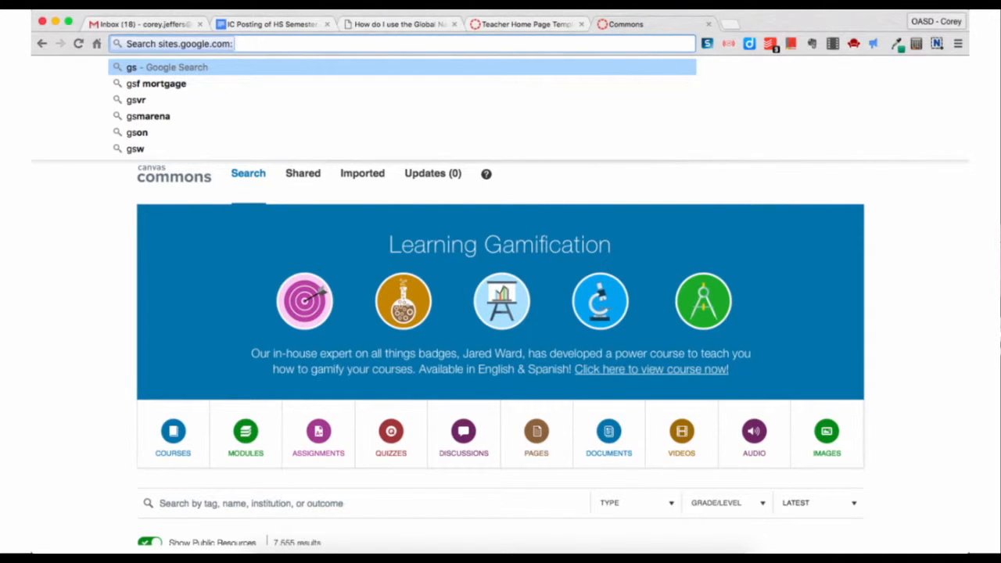
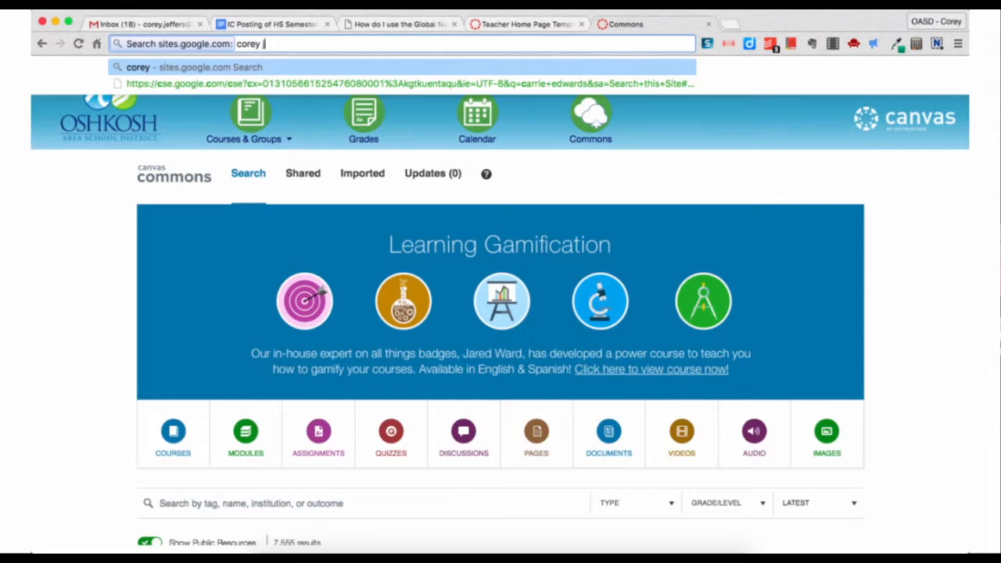
key(Return)
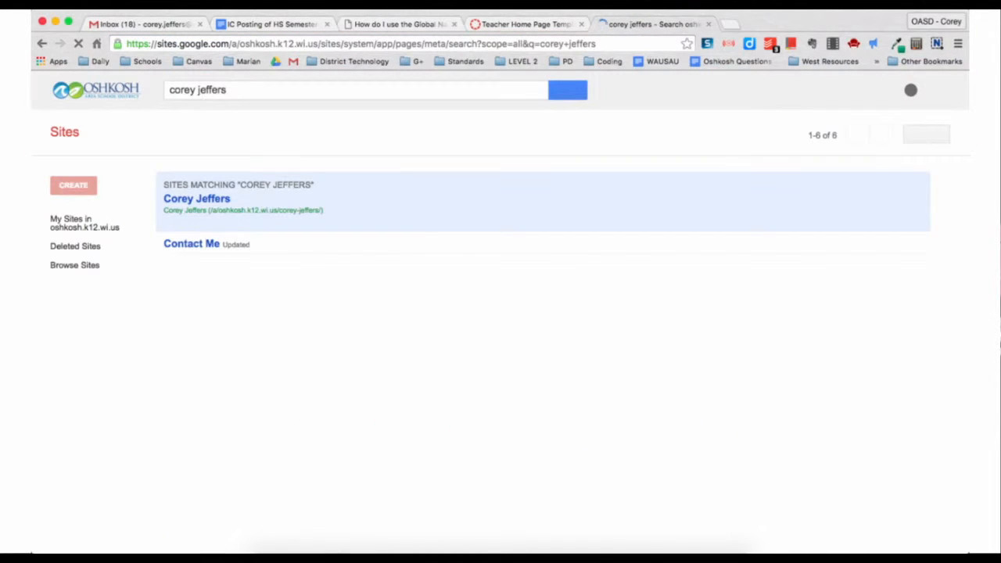
click(197, 200)
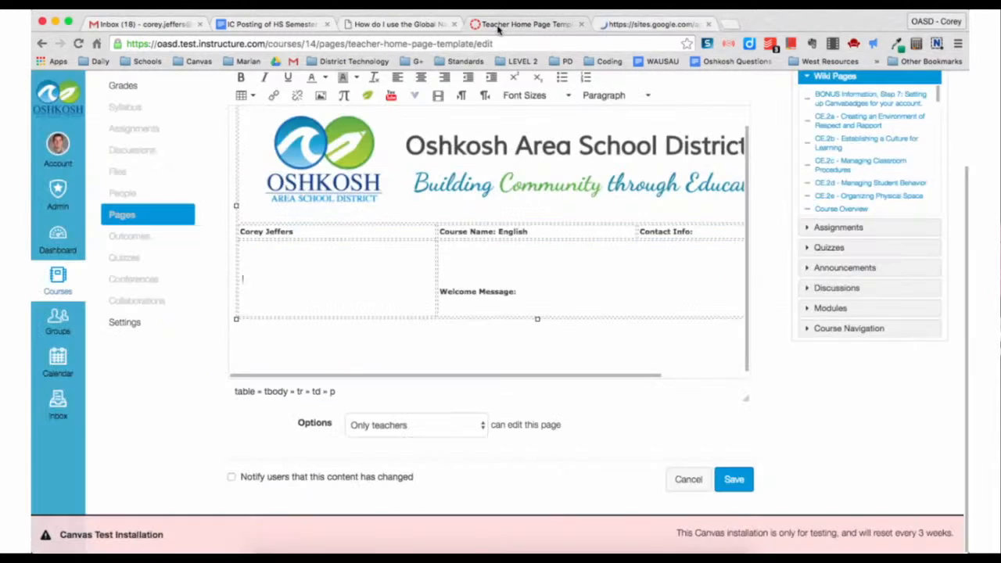
- Drag the teacher's profile photo from their site into the Canvas page's name cell
click(497, 25)
click(625, 25)
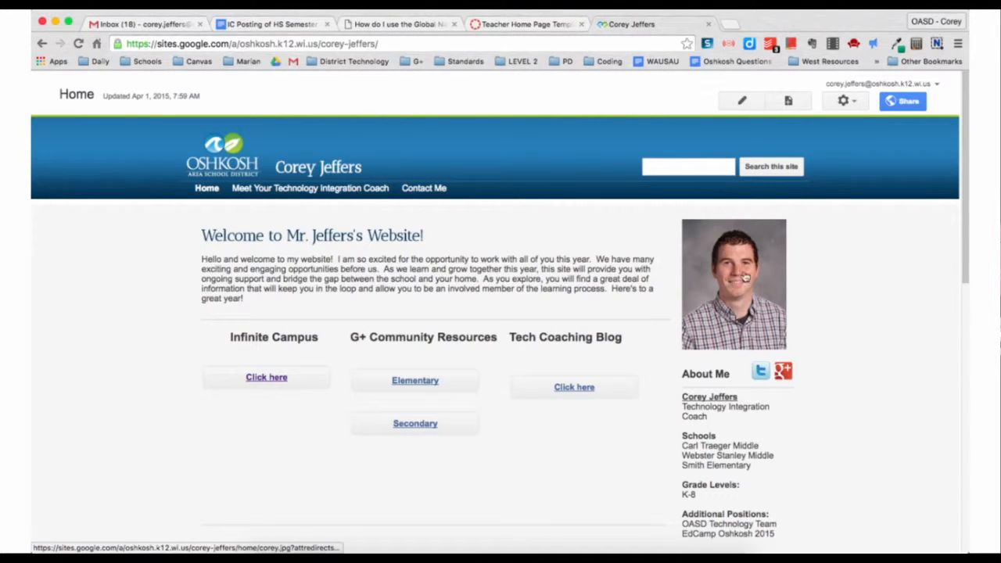
key(super+l)
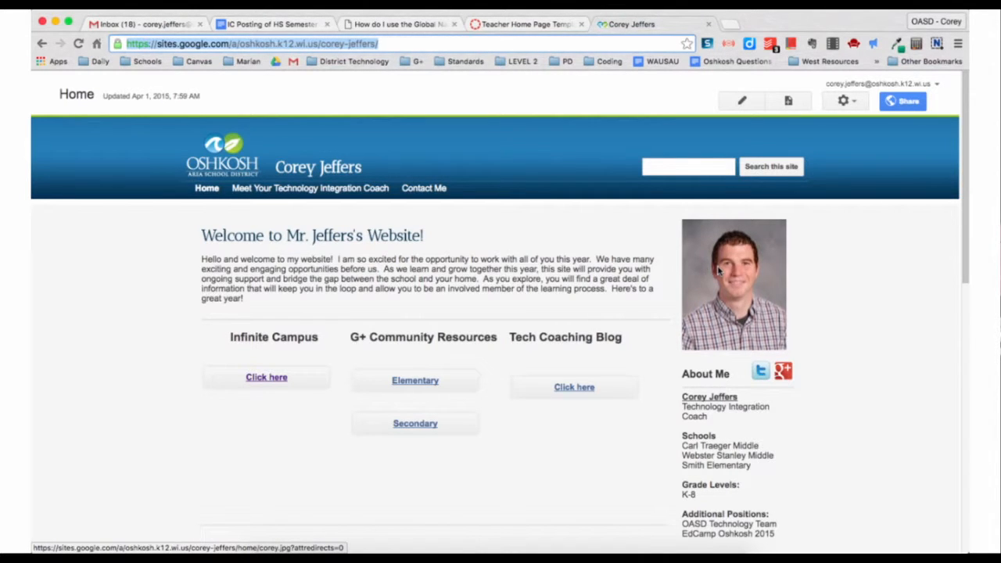
drag(718, 270, 266, 407)
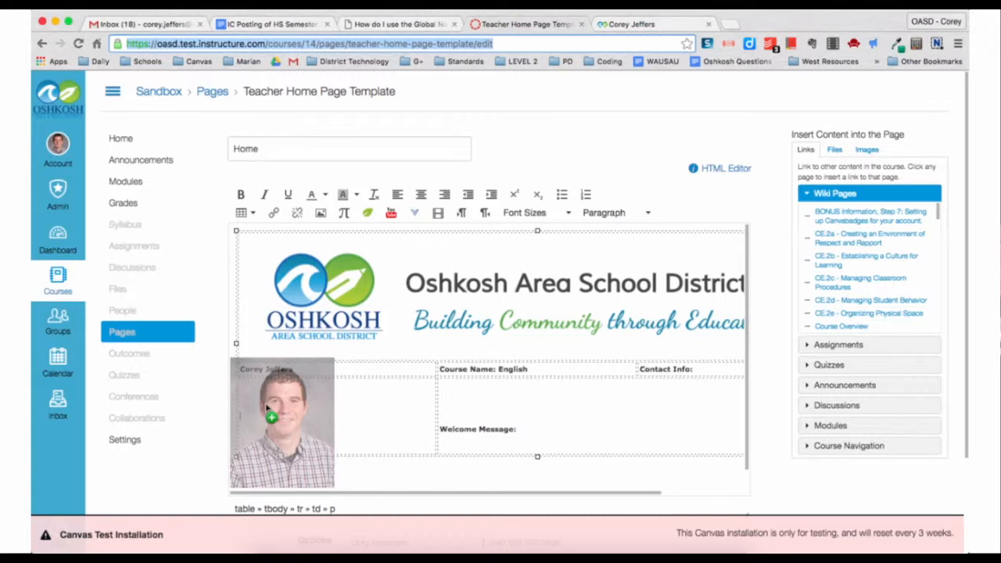
- Centre the teacher's photo within its table cell
drag(266, 407, 266, 408)
scroll(369, 420, down, 2)
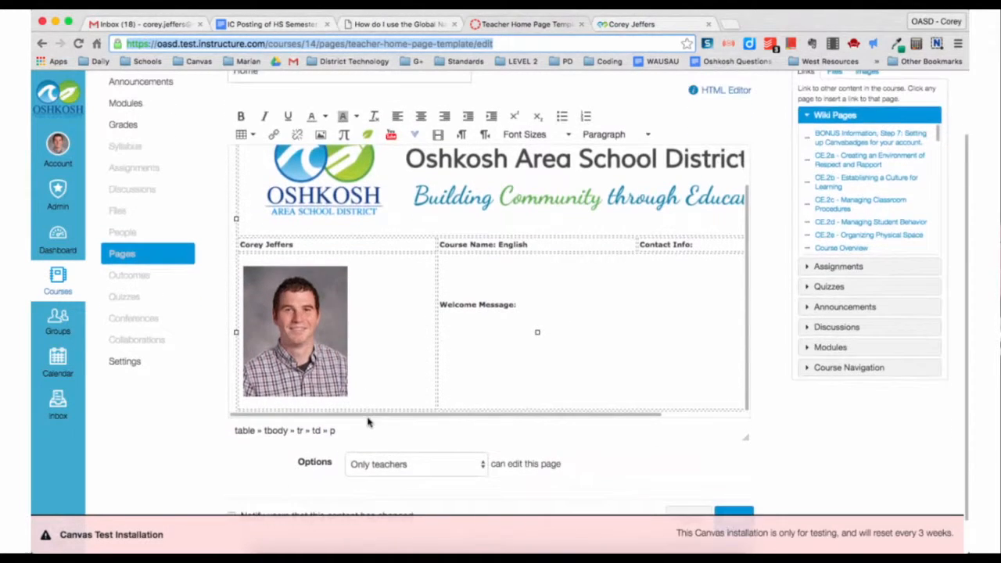
click(333, 356)
click(395, 346)
click(320, 333)
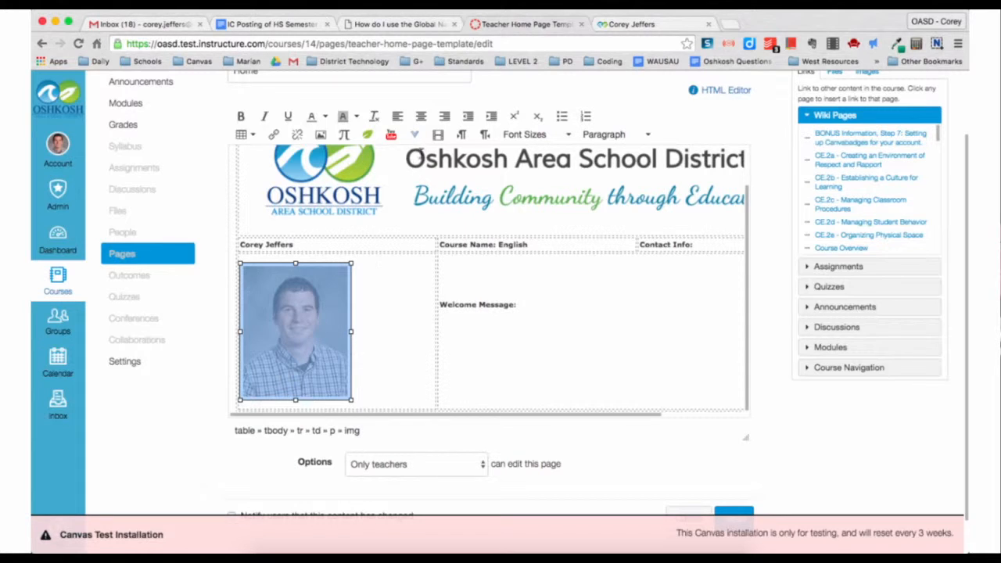
click(421, 116)
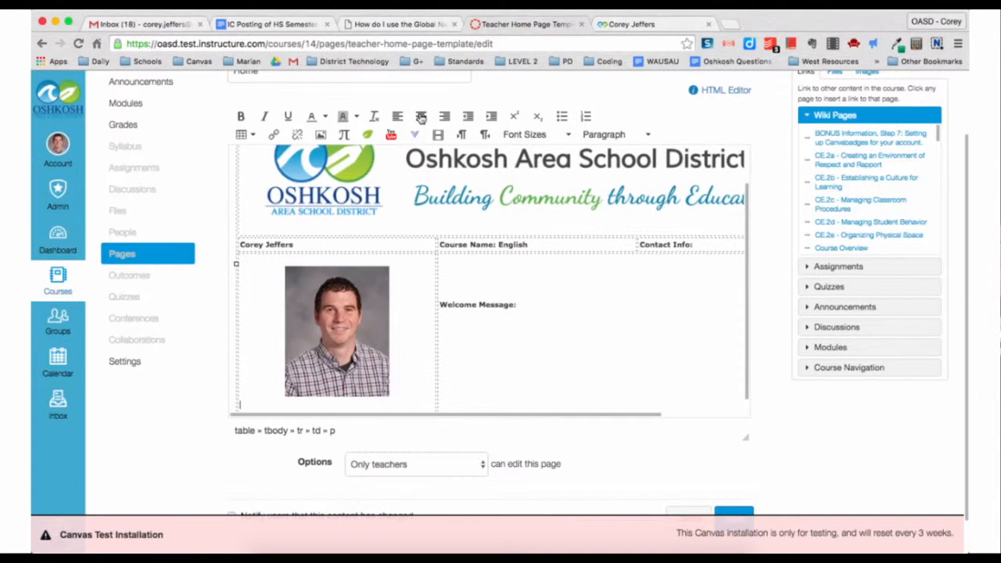
- Save the Home page so it shows as published
scroll(411, 270, down, 1)
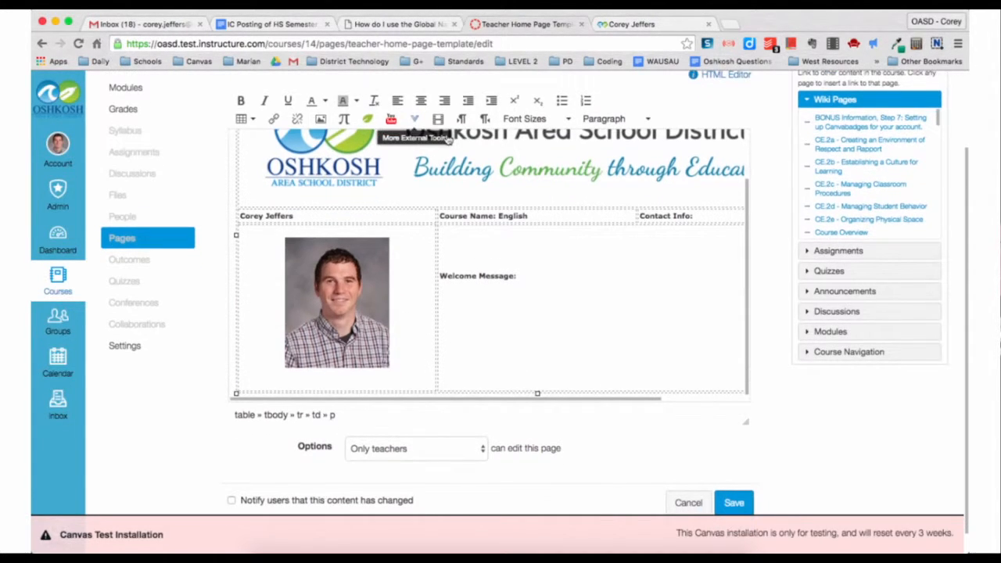
click(557, 282)
scroll(558, 282, down, 1)
scroll(559, 286, up, 5)
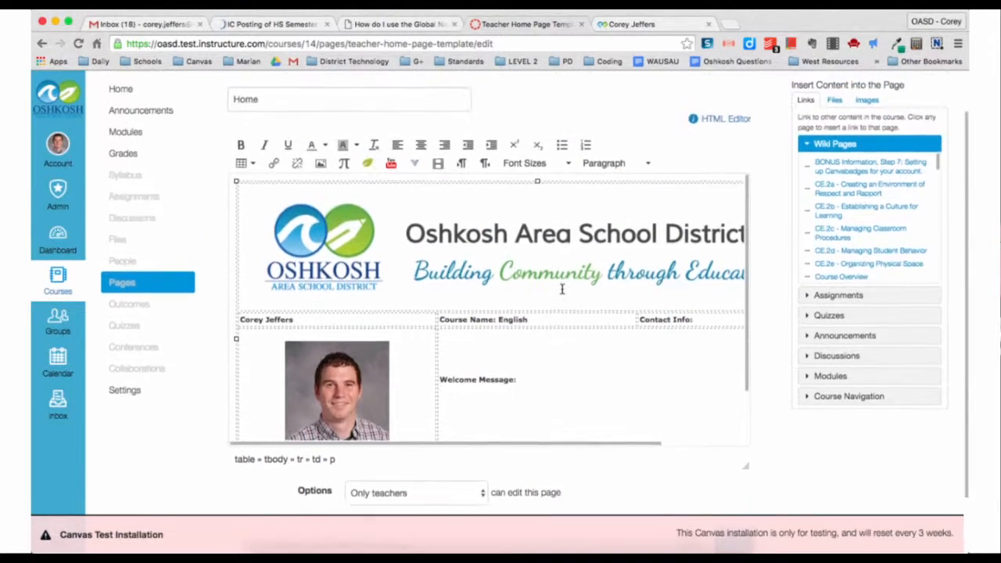
scroll(562, 289, down, 3)
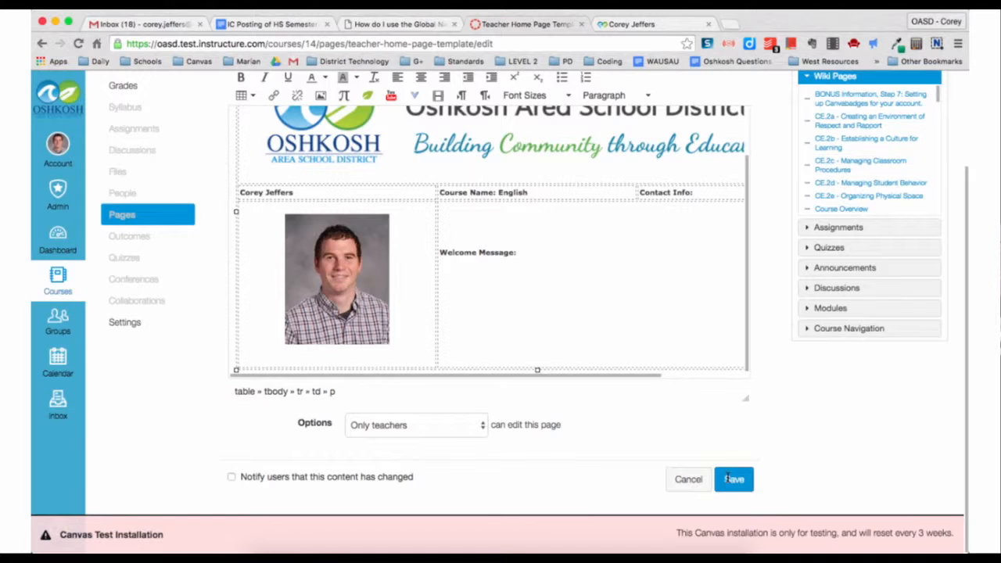
click(729, 480)
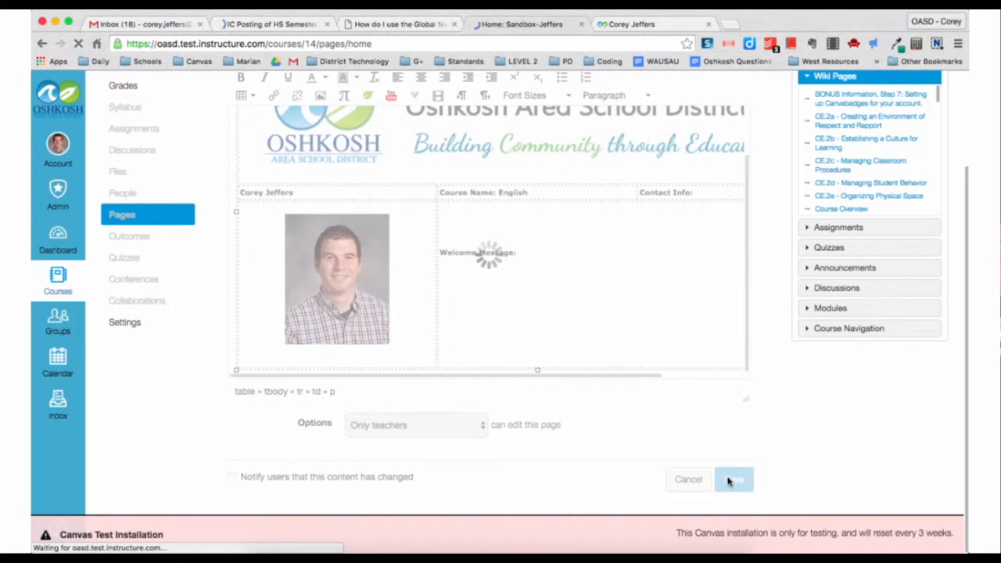
scroll(648, 285, down, 1)
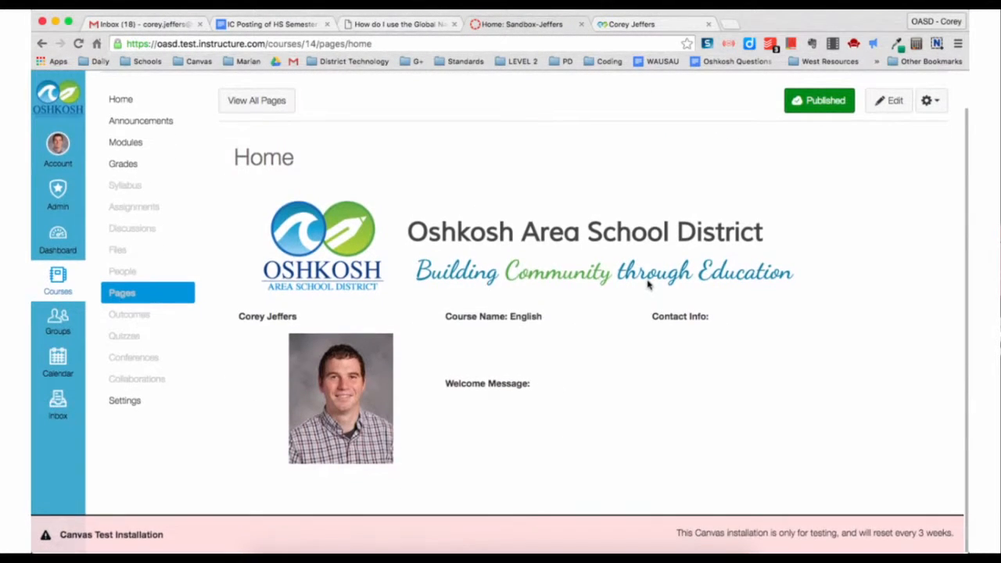